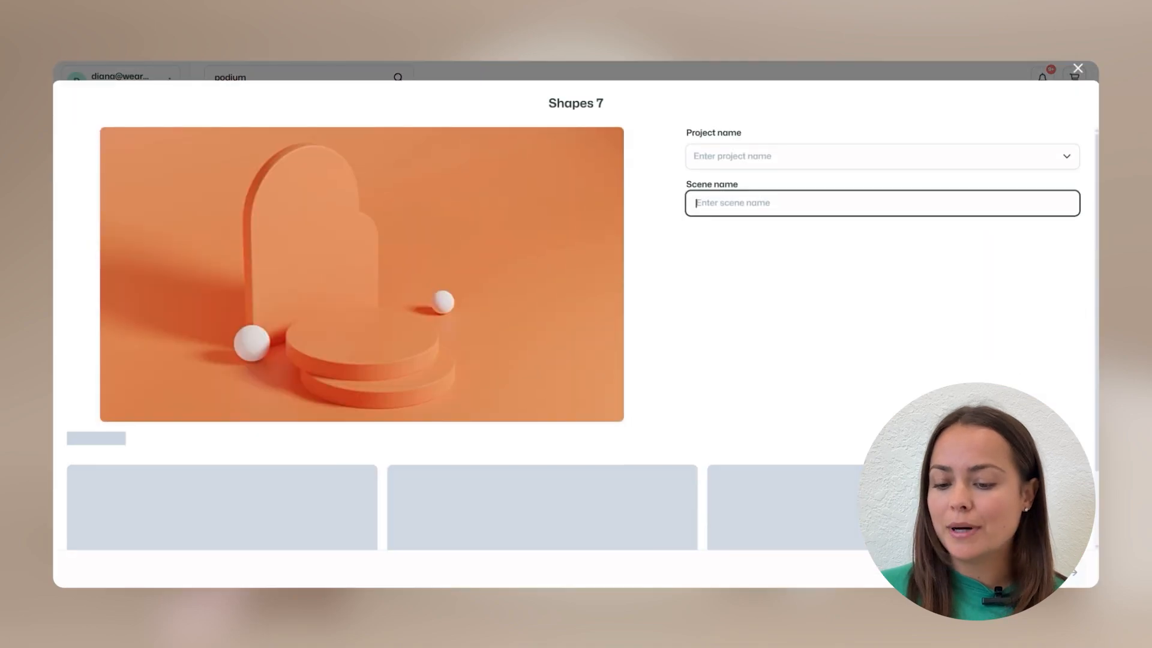
Name the new scene TUTO10 and create it from the Shapes 7 template
type("TUTO10")
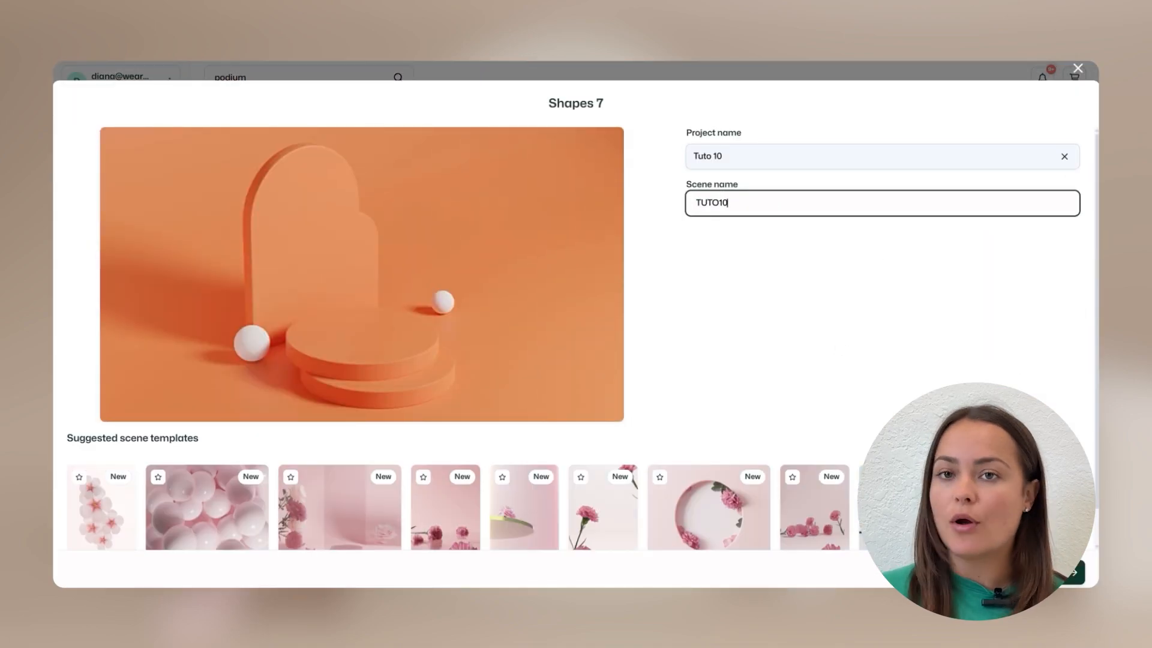
key("Return")
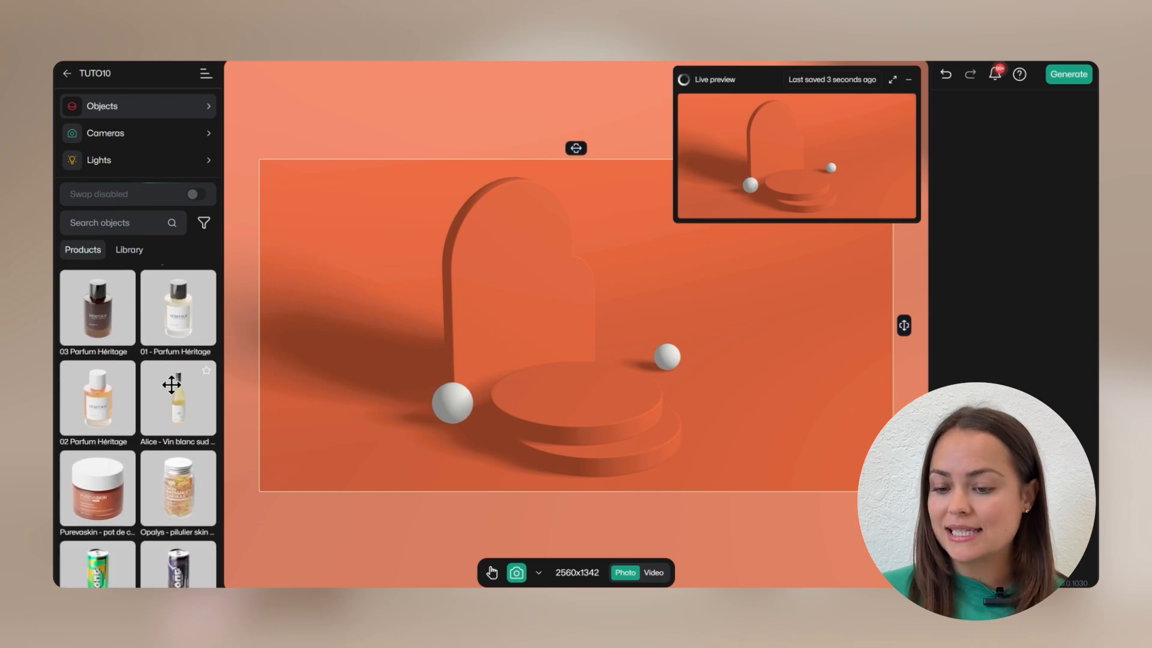
Place the Purevaskin cream jar right of the podium and the Serum bio 100% bottle to the left of the arch
left_click_drag(97, 487, 707, 450)
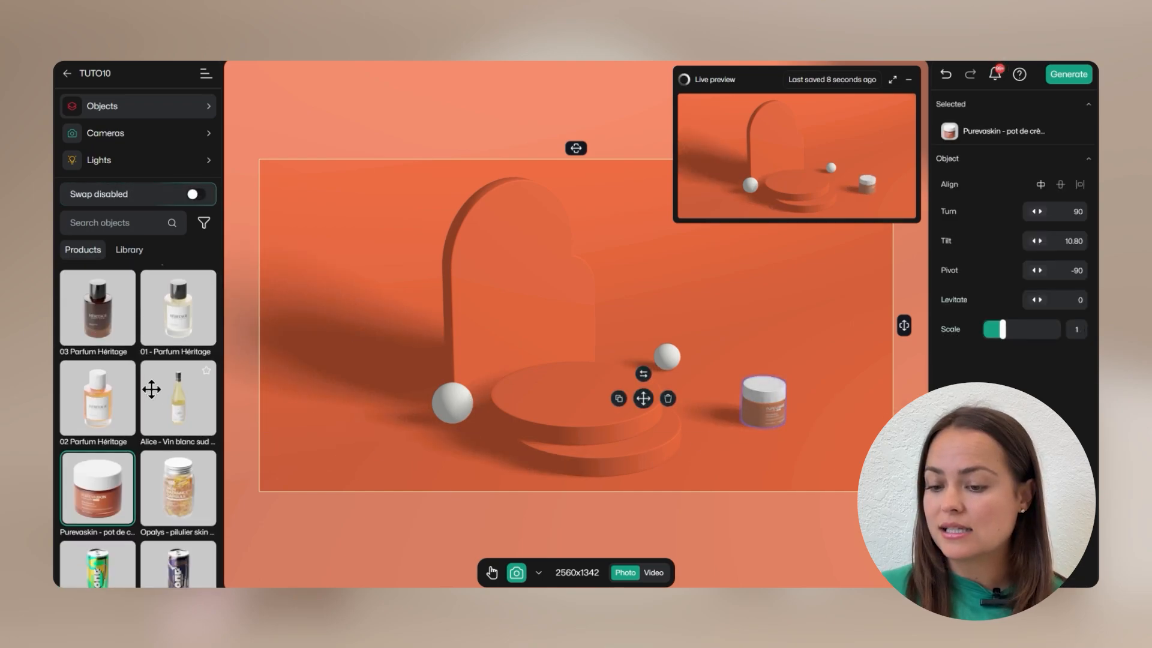
scroll(151, 389, "down", 5)
left_click_drag(149, 408, 383, 381)
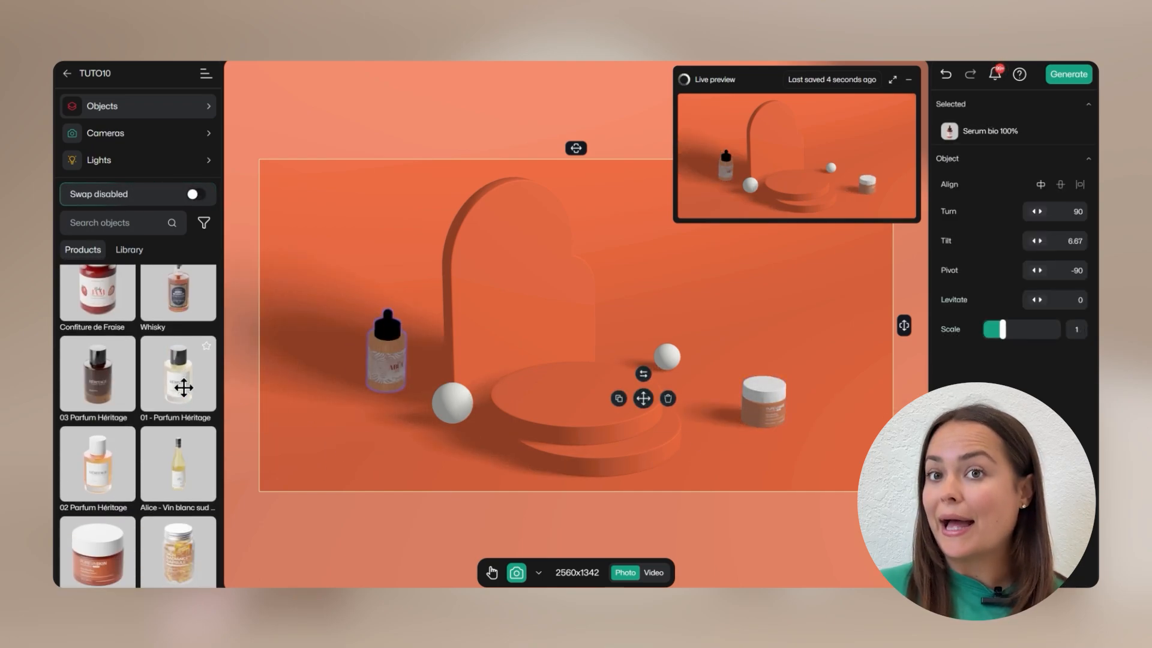
Add the Daily anti-aging moisturizer tube between the podium and the cream jar, and bring the serum bottle forward beside the white sphere
scroll(184, 387, "down", 5)
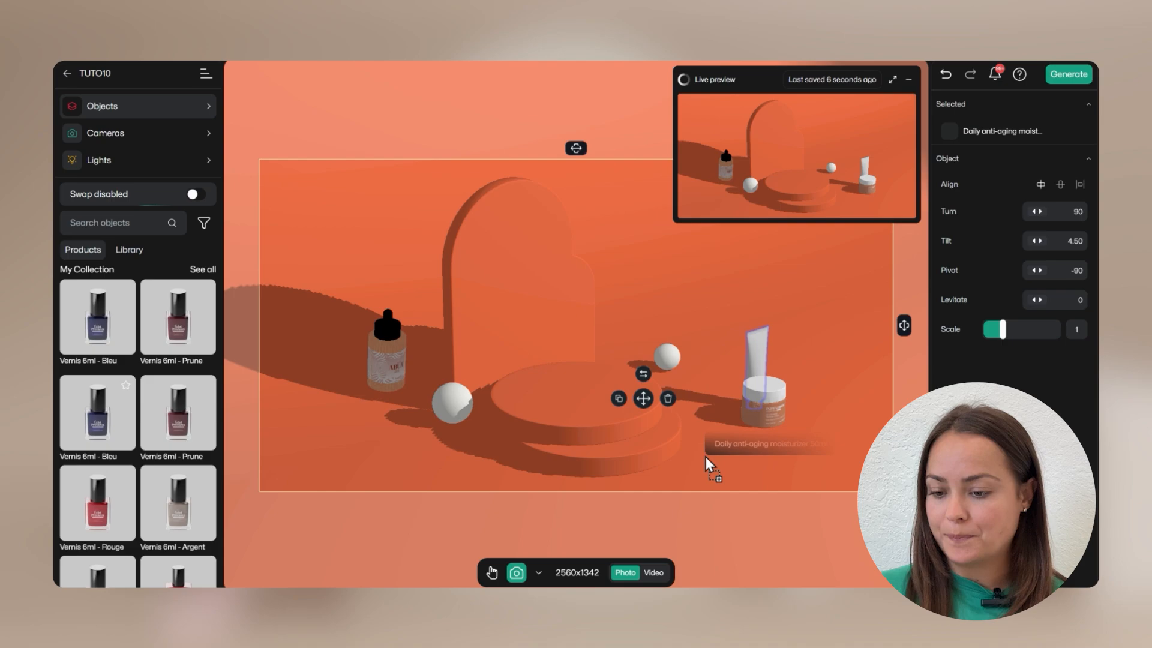
left_click_drag(709, 462, 708, 408)
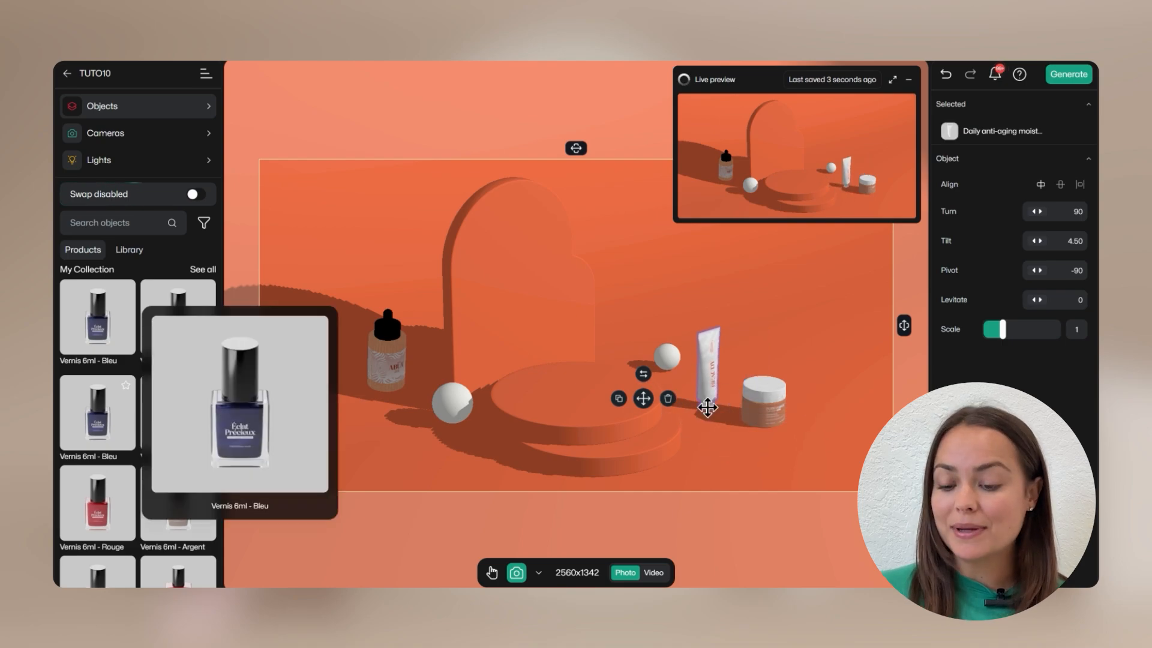
left_click(387, 357)
left_click_drag(387, 357, 382, 408)
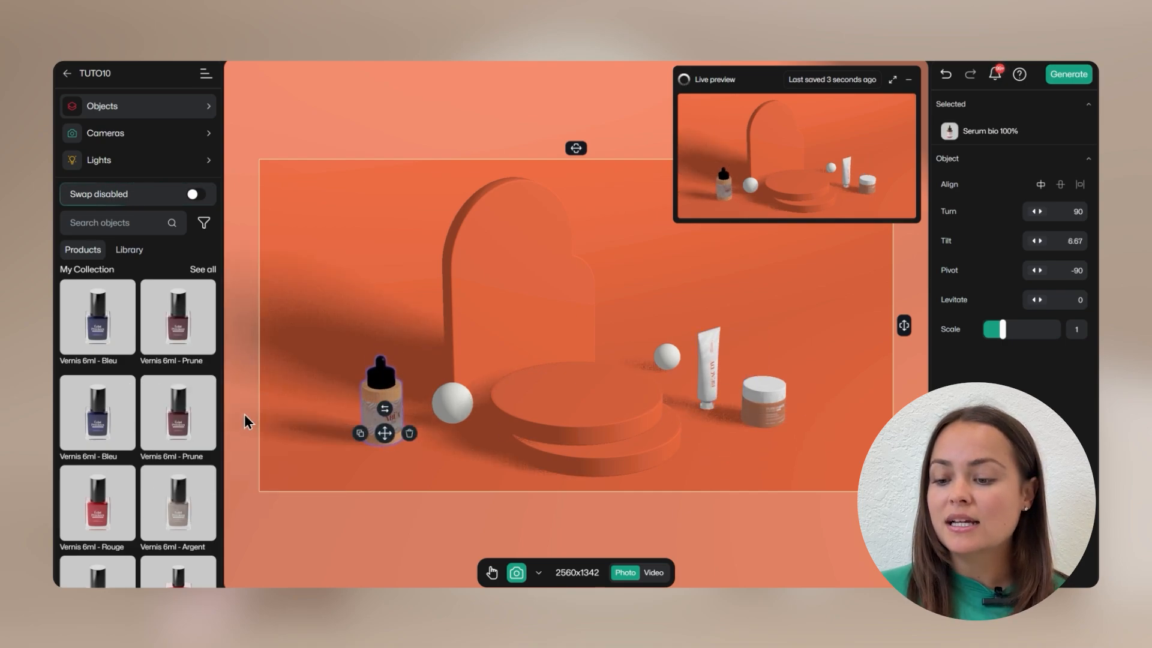
Search the object library for "gift box" and place the Beige Gift Box behind the podium, beside the arch
left_click(133, 252)
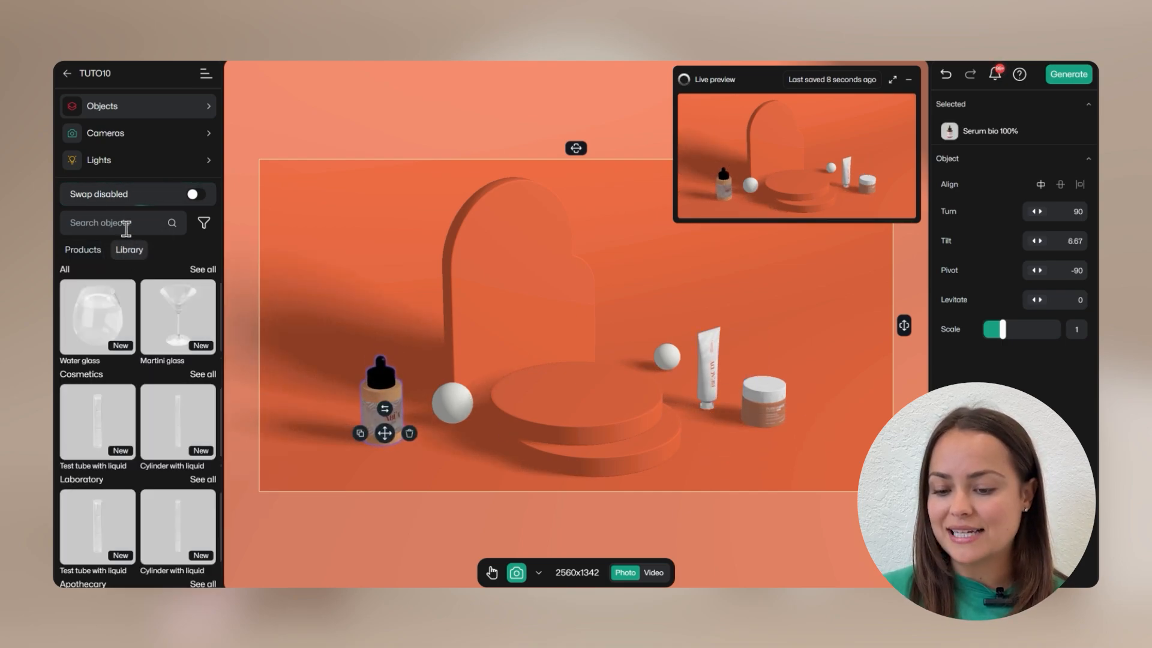
type("gl")
type("ft b")
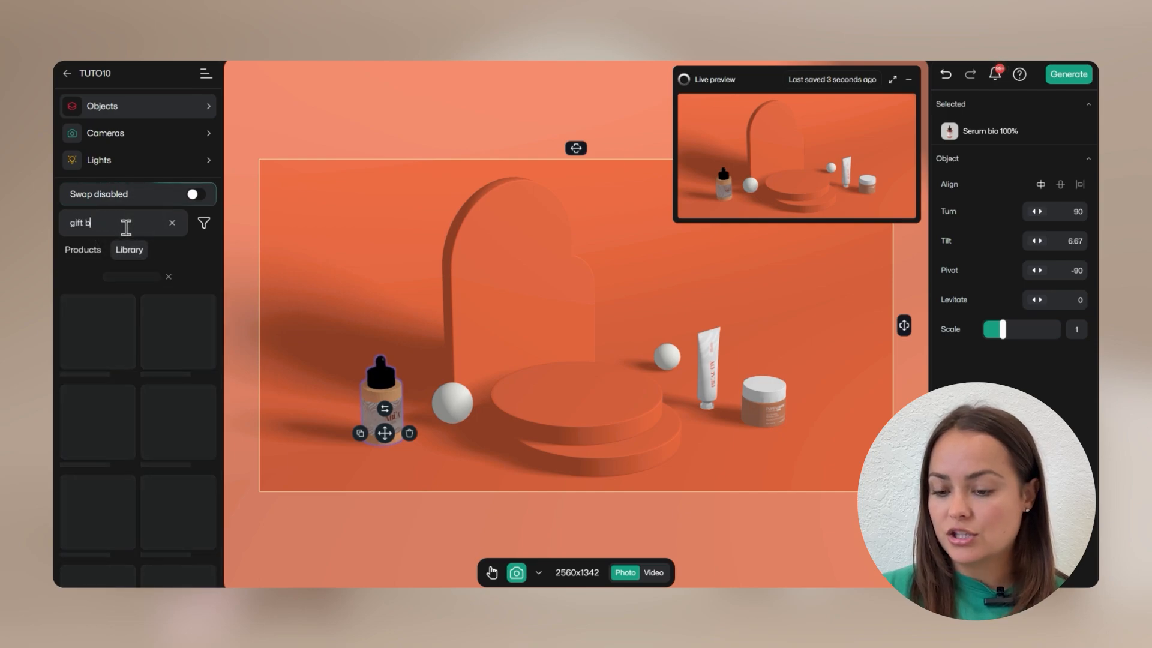
type("ox")
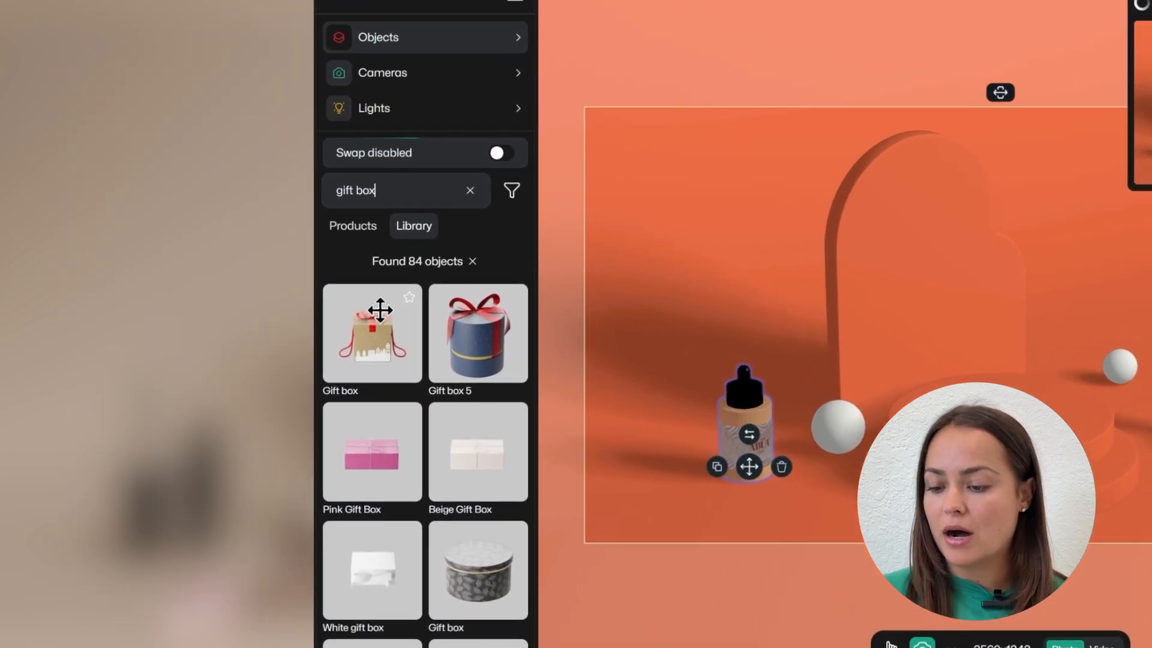
mouse_move(379, 451)
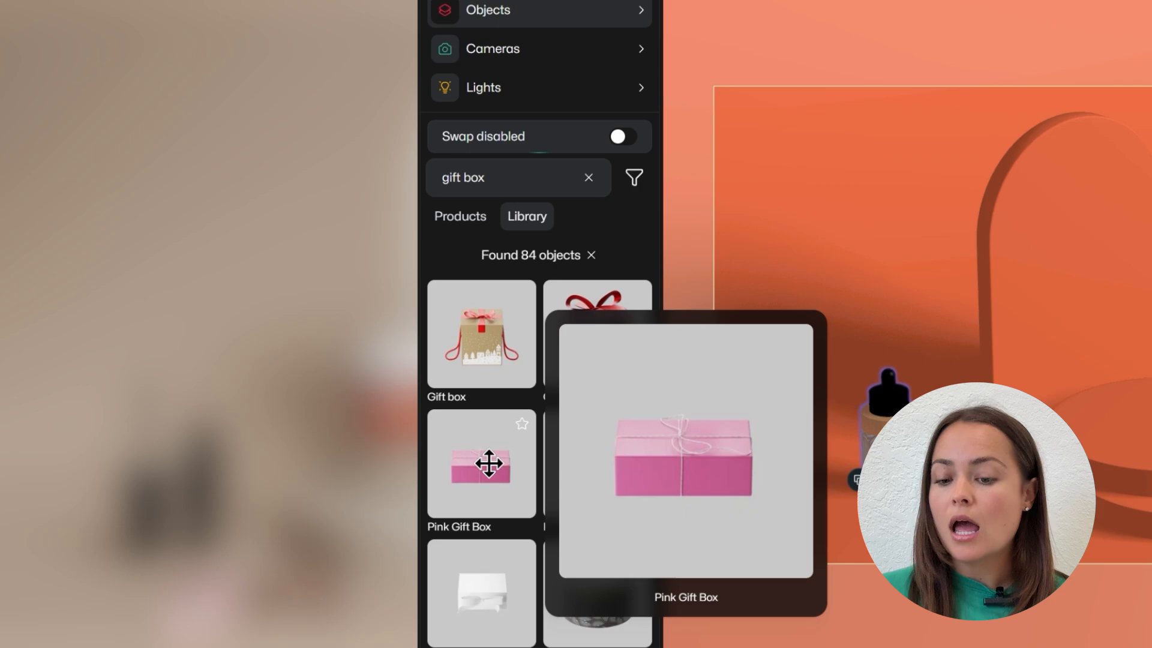
scroll(587, 368, "down", 1)
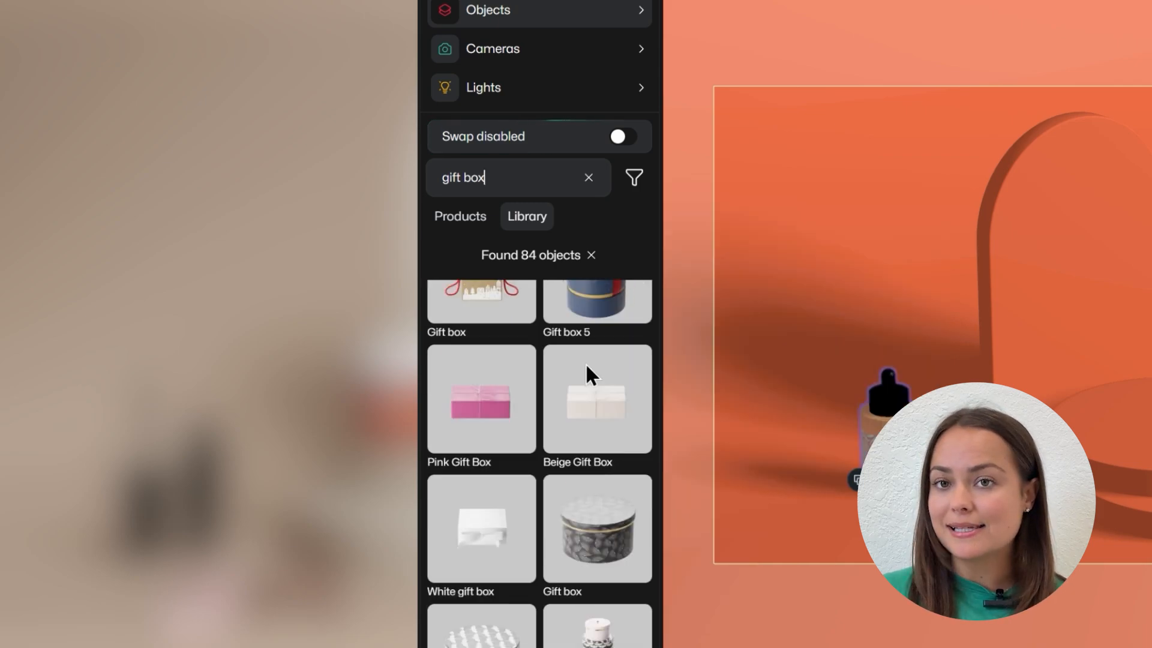
scroll(582, 365, "down", 6)
scroll(585, 419, "up", 6)
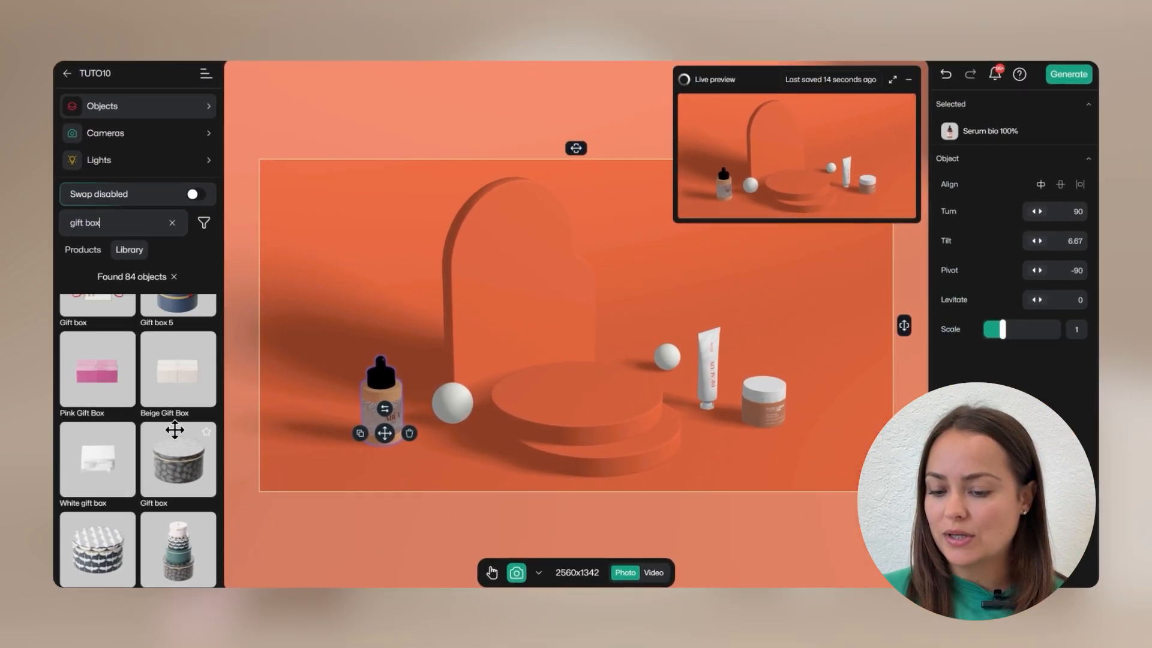
scroll(174, 430, "up", 1)
left_click_drag(179, 423, 653, 333)
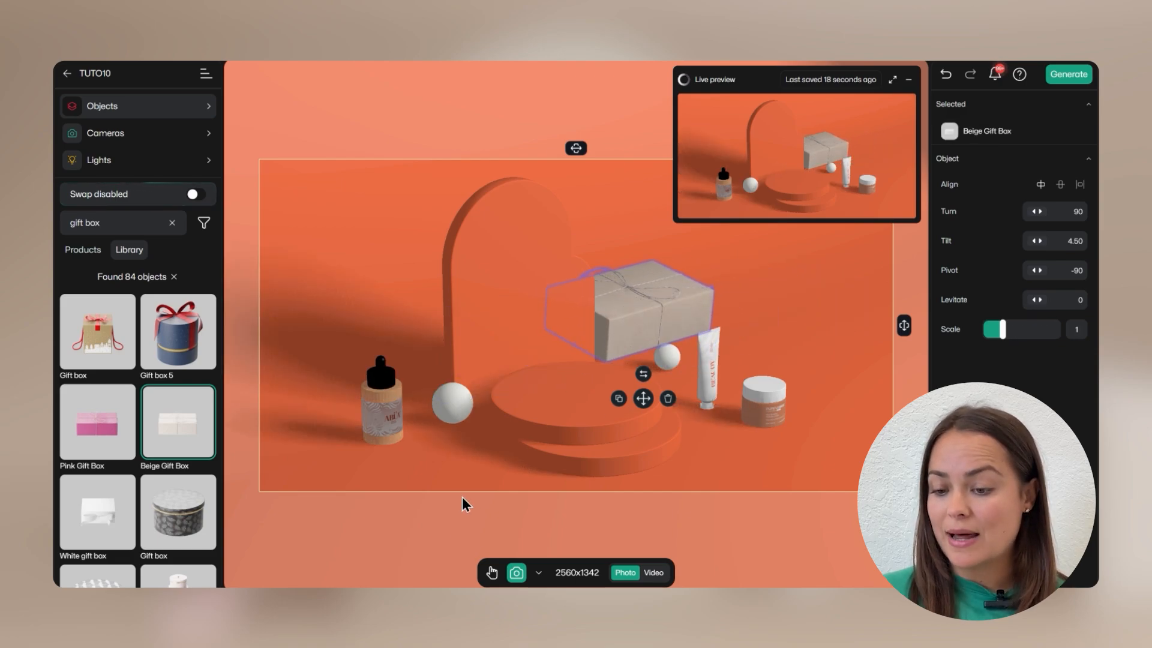
Search the library's Cosmetics category for "lip" and place a Red lipstick in front of the moisturizer tube
left_click(173, 276)
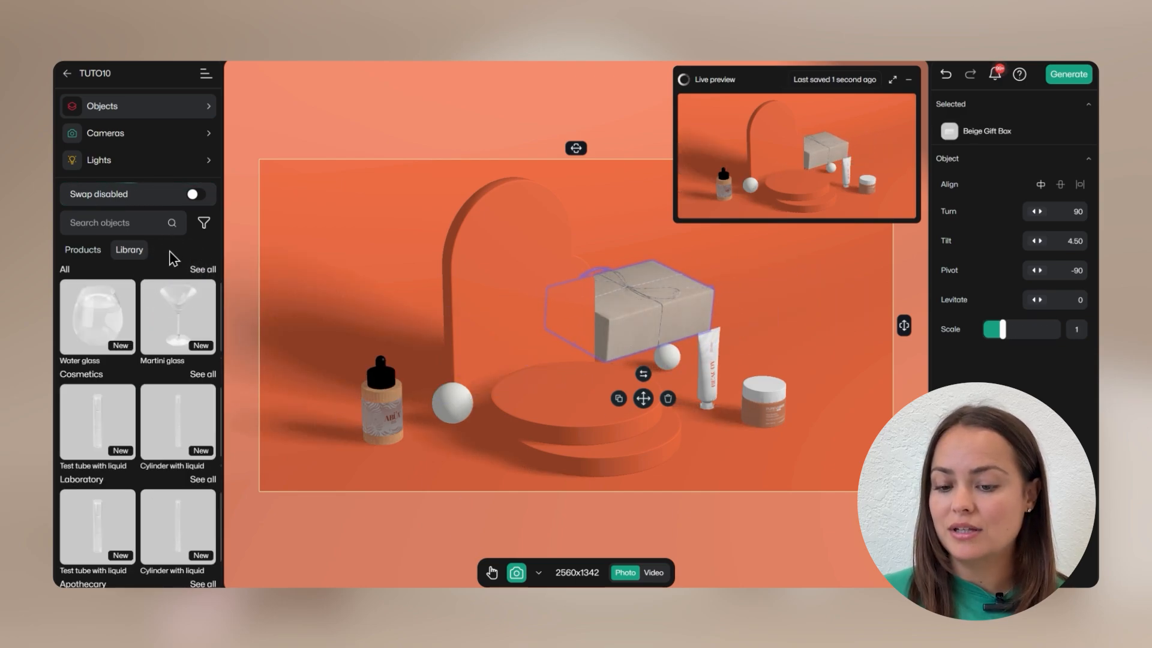
left_click(203, 375)
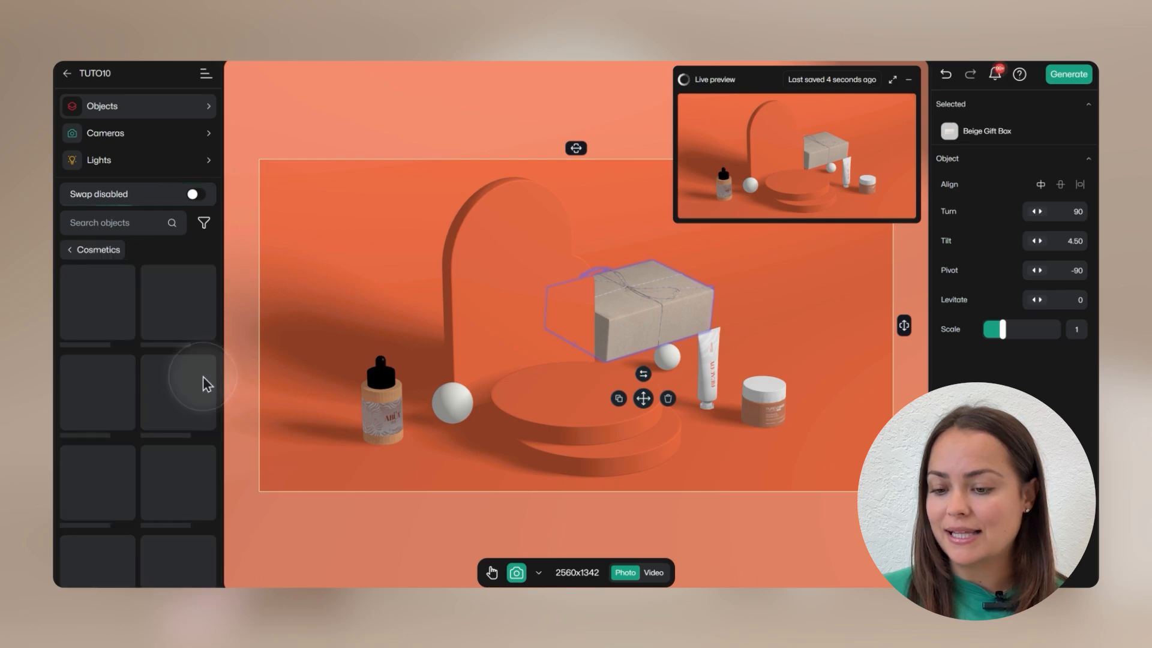
left_click(142, 223)
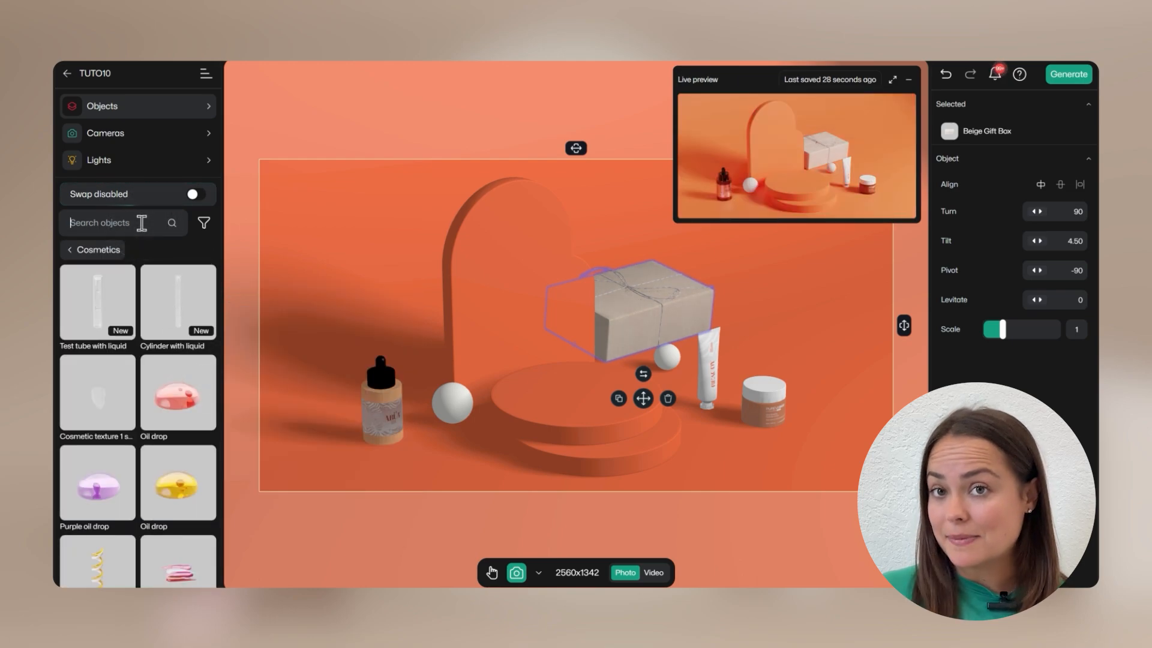
type("lip")
left_click_drag(116, 391, 721, 466)
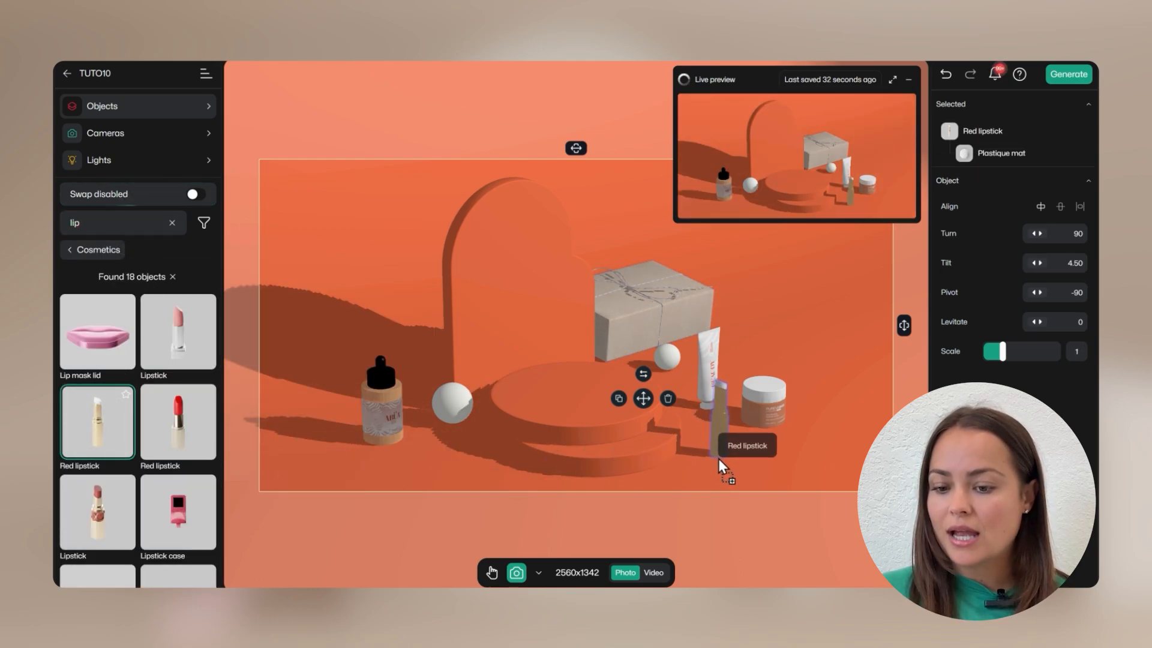
Search the cosmetics for "masc" and place the Mascara Brush and Mascara Cap left of the serum bottle
left_click(172, 223)
type("masc")
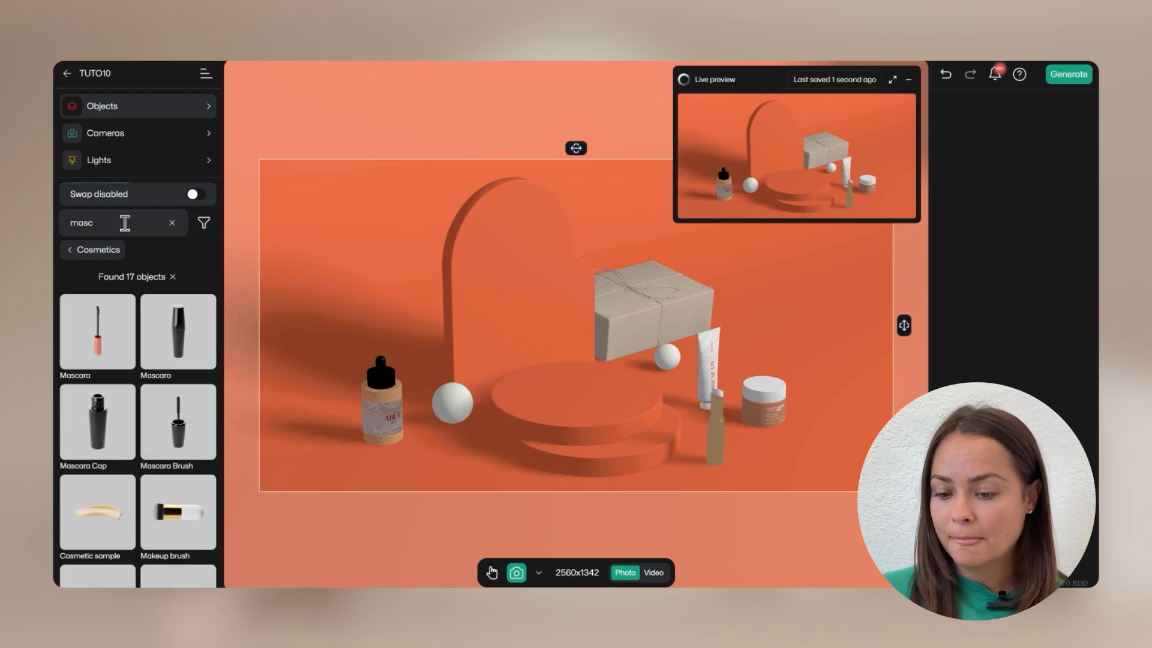
left_click_drag(178, 421, 321, 474)
mouse_move(98, 422)
left_mouse_down()
mouse_move(129, 442)
mouse_move(342, 451)
mouse_move(349, 464)
left_mouse_up()
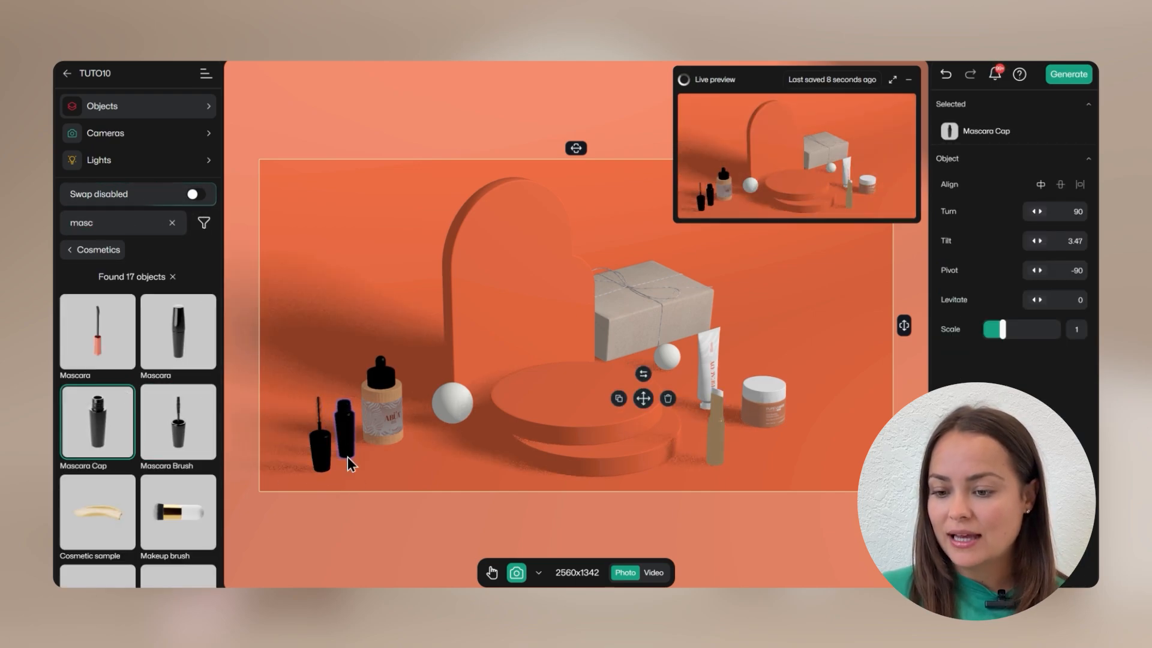
Search the cosmetics for "curs", place an Eyelash curler in the foreground before the podium, and clear the search
left_click(172, 223)
type("curs")
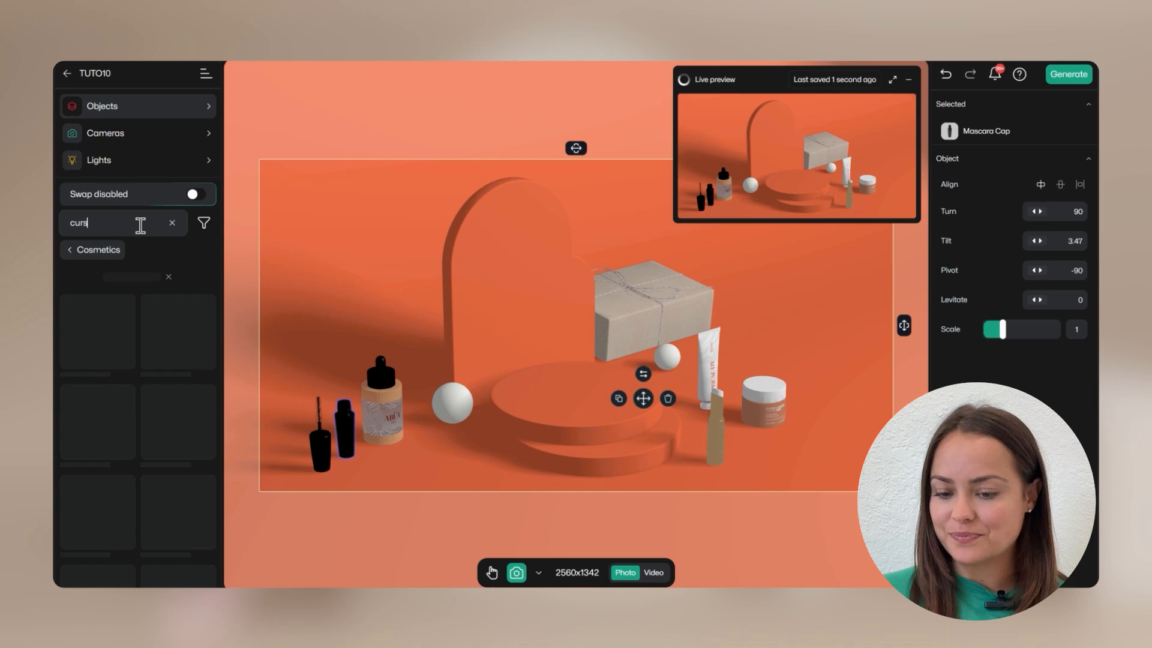
left_click_drag(205, 332, 447, 500)
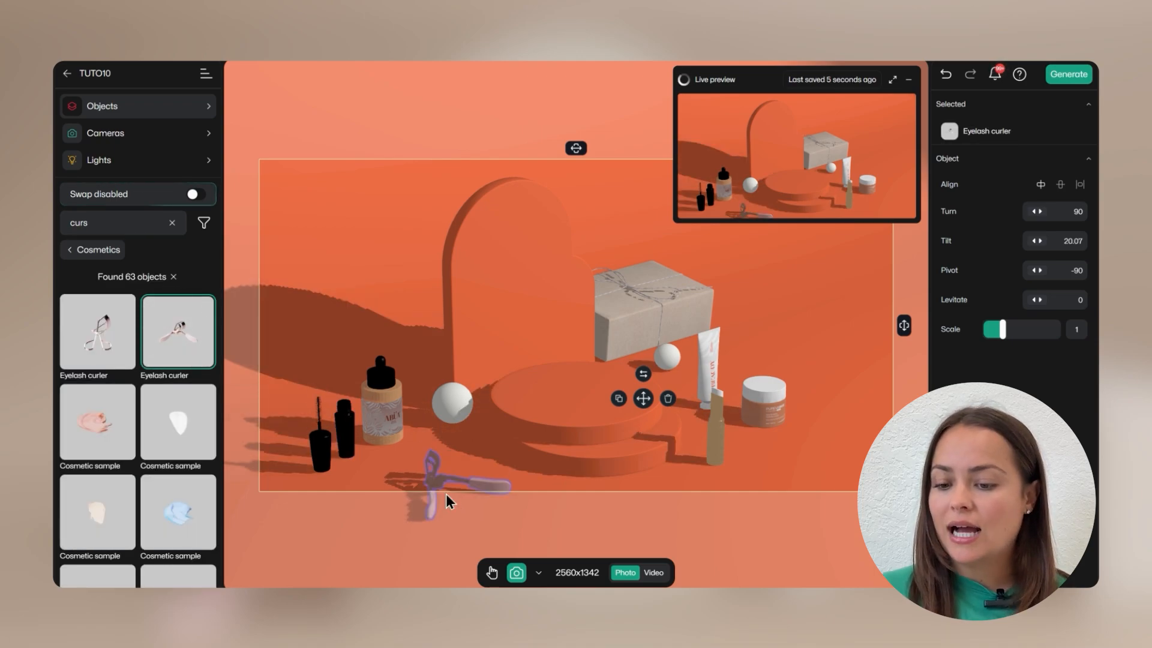
left_click(172, 222)
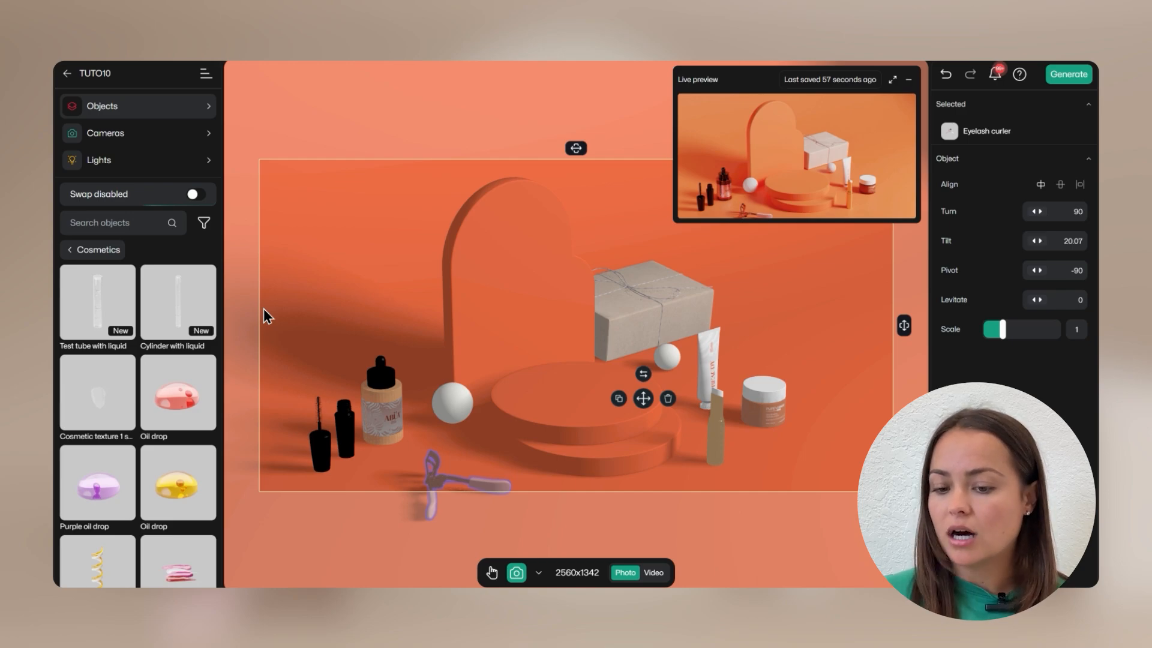
Give the background curvesheet the Color texture with hex colour #A28874
left_click(370, 265)
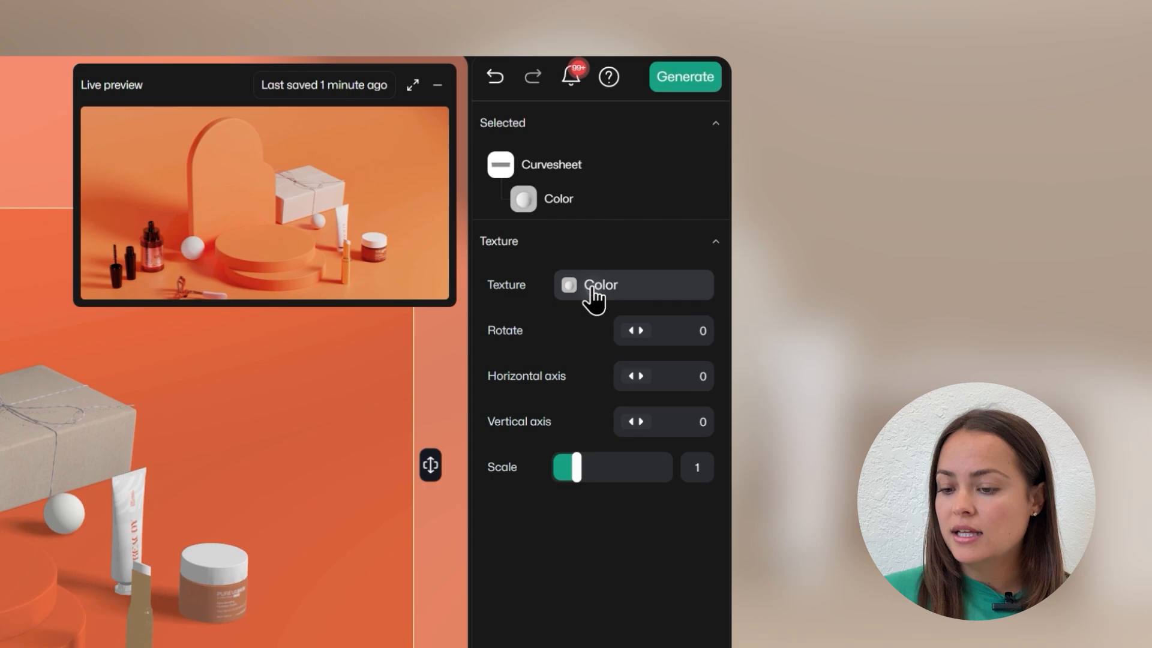
left_click(796, 255)
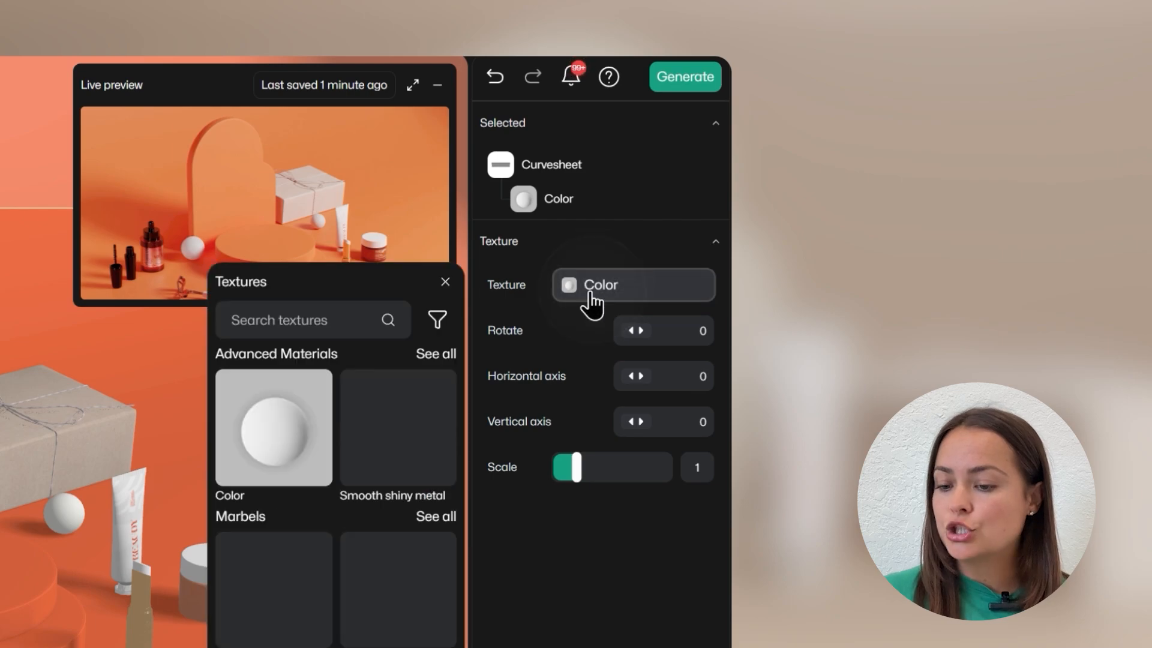
left_click(258, 438)
left_click(591, 334)
left_click(363, 495)
type("#A28874")
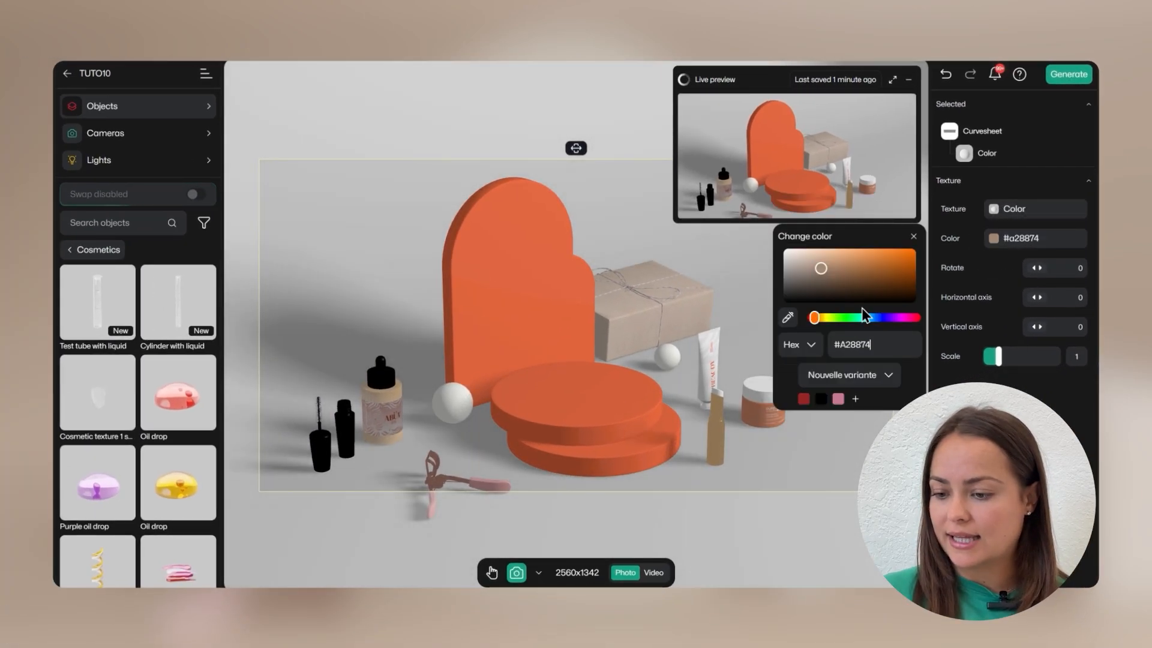
left_click(913, 236)
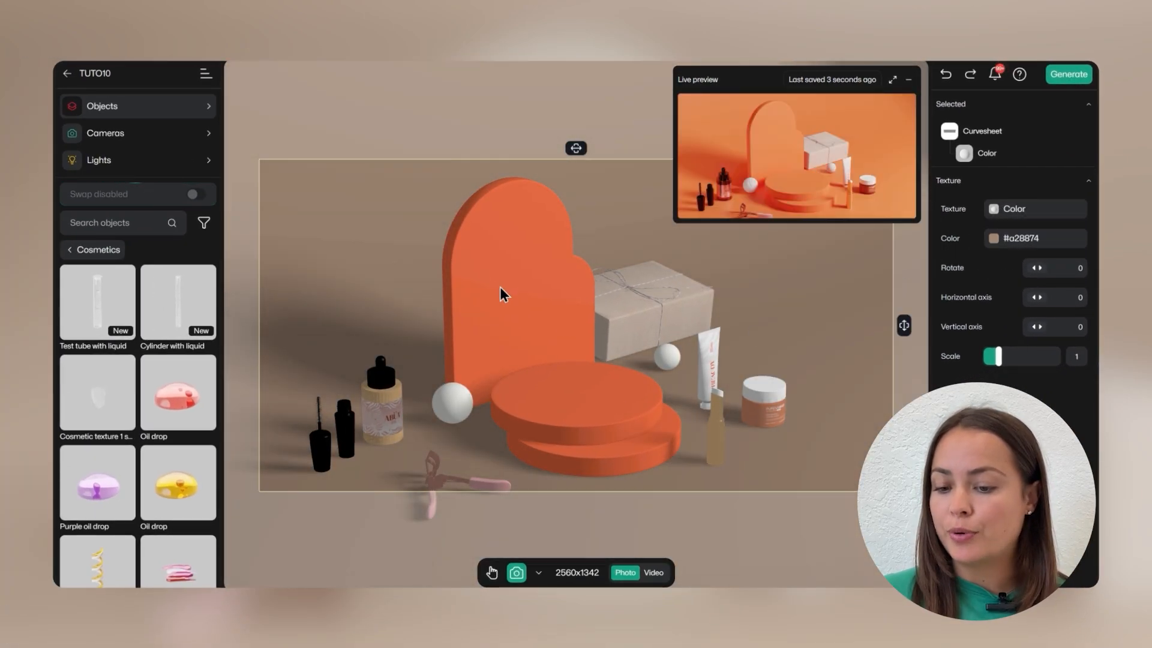
Give the arch behind the podium the Color texture in a light beige
left_click(502, 290)
left_click(1020, 408)
left_click(828, 386)
left_click(1020, 438)
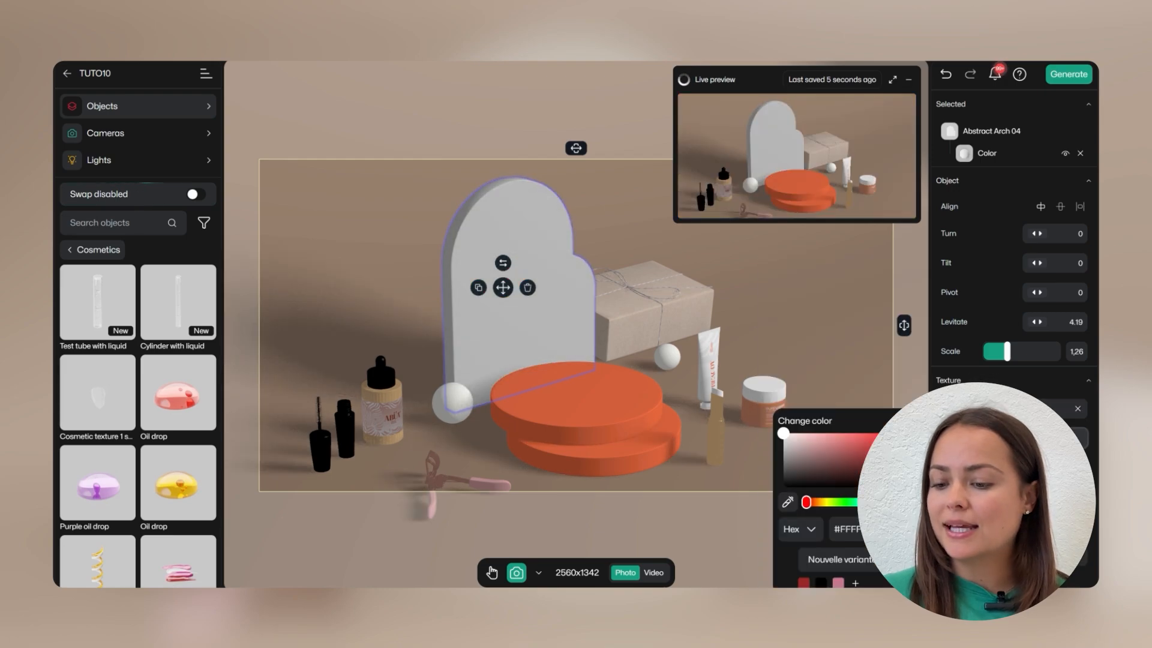
left_click(818, 502)
left_click(807, 450)
Apply the Color texture to the podium's upper cylinder and tint it the same beige as the arch
left_click(616, 404)
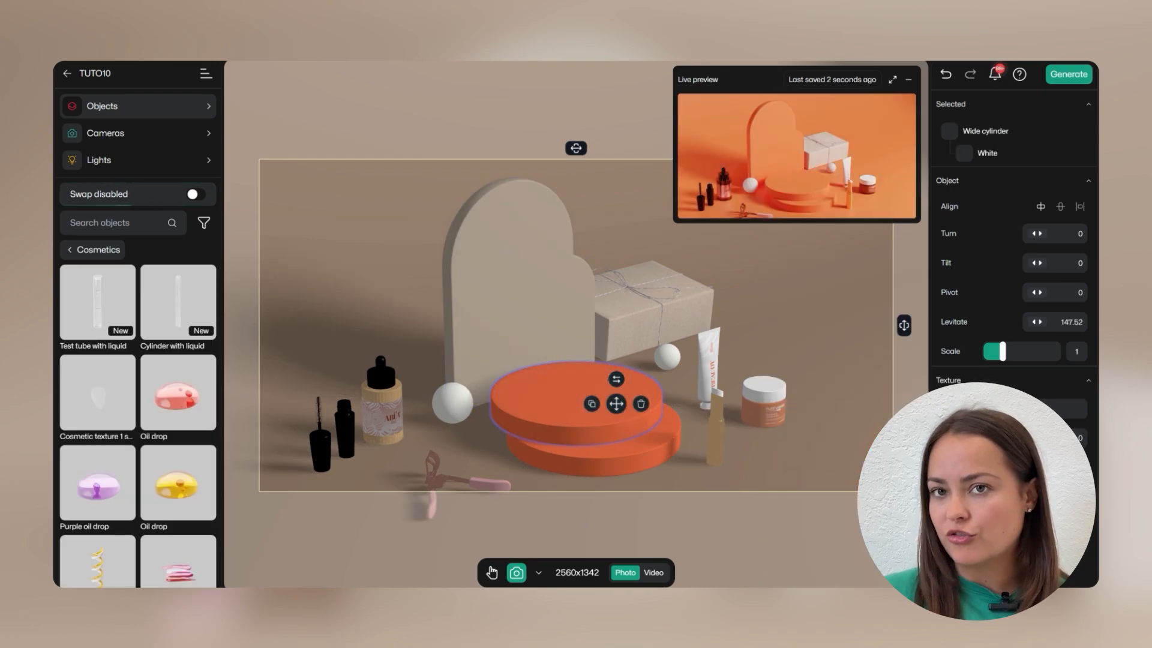
left_click(1020, 409)
left_click(802, 363)
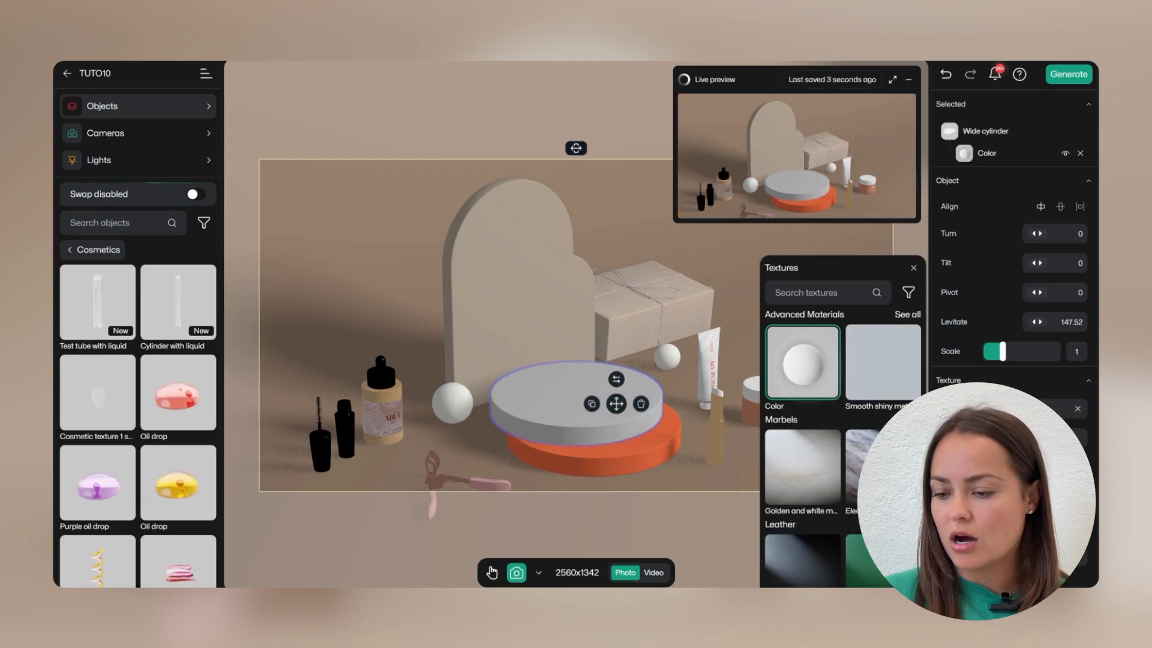
left_click(1019, 438)
left_click(998, 416)
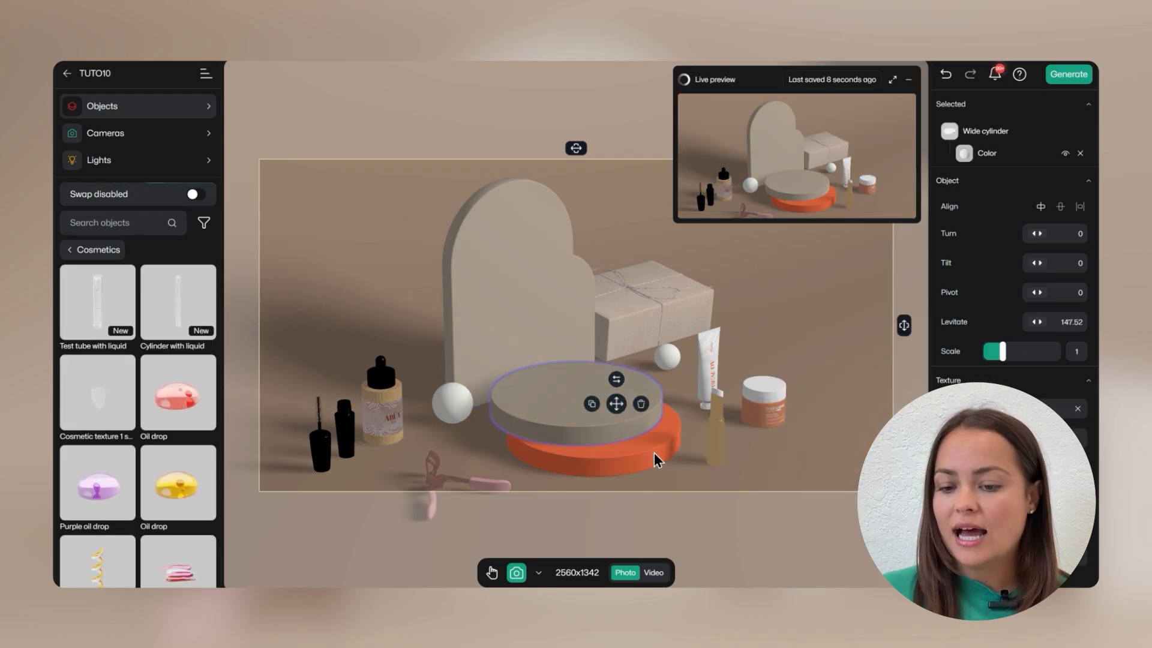
Apply the Color texture to the podium's lower cylinder and match its beige to the upper one
left_click(594, 465)
left_click(1020, 408)
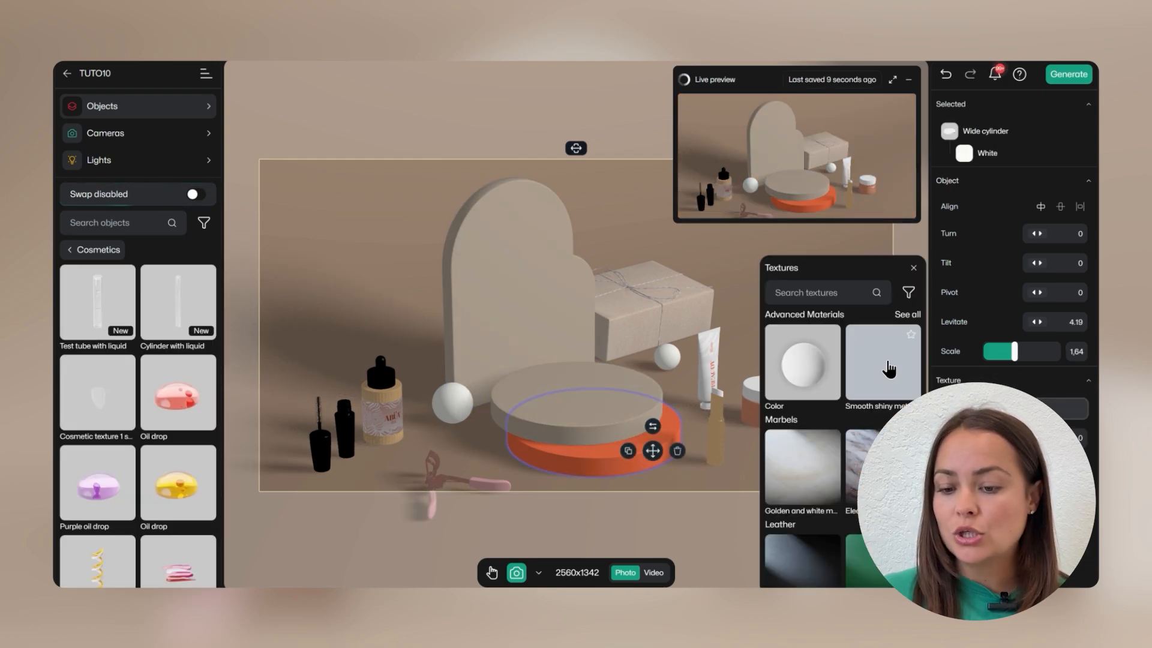
left_click(802, 363)
left_click(1019, 438)
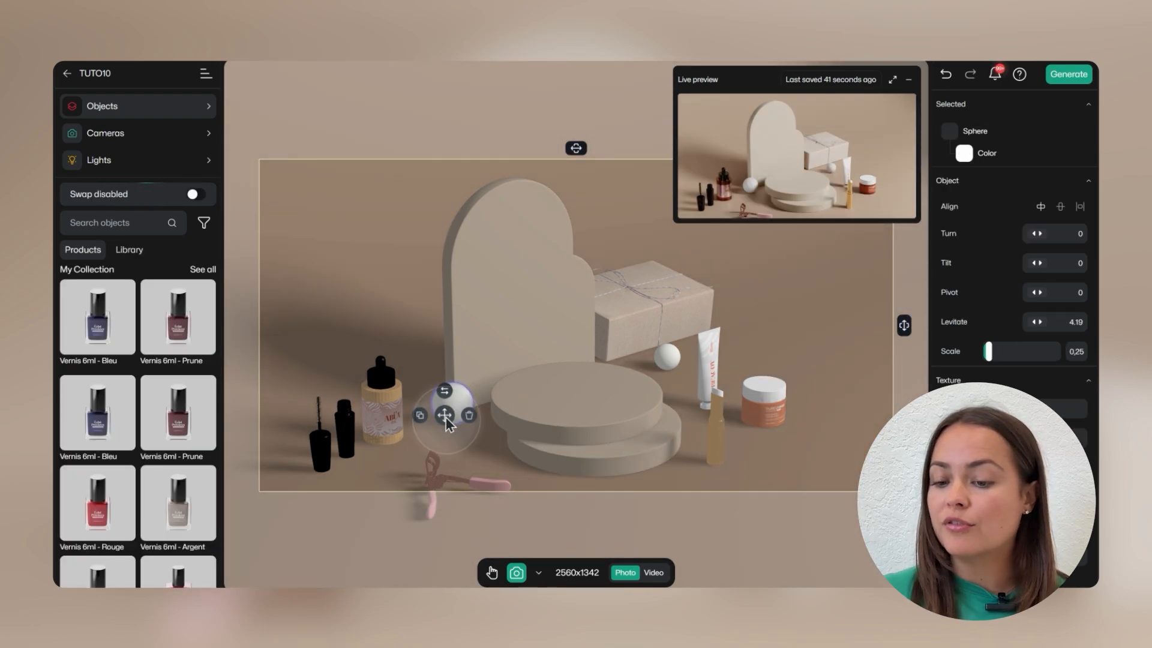
Select both white spheres and delete them from the scene
left_click(452, 402)
left_click(667, 357, "shift")
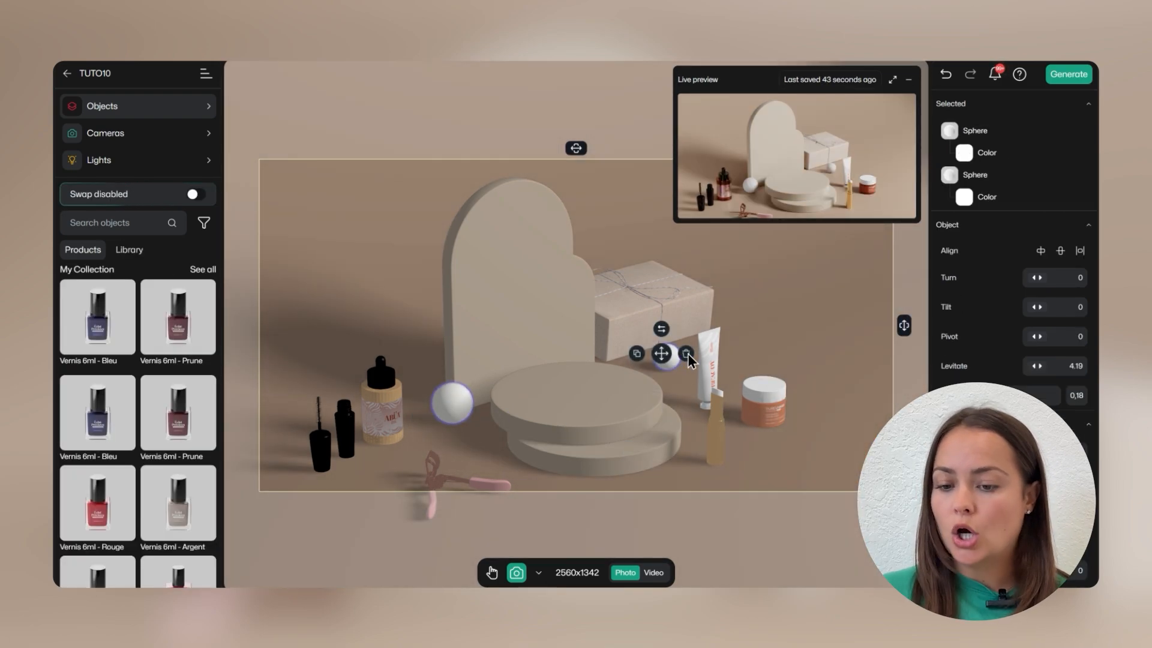
left_click(685, 354)
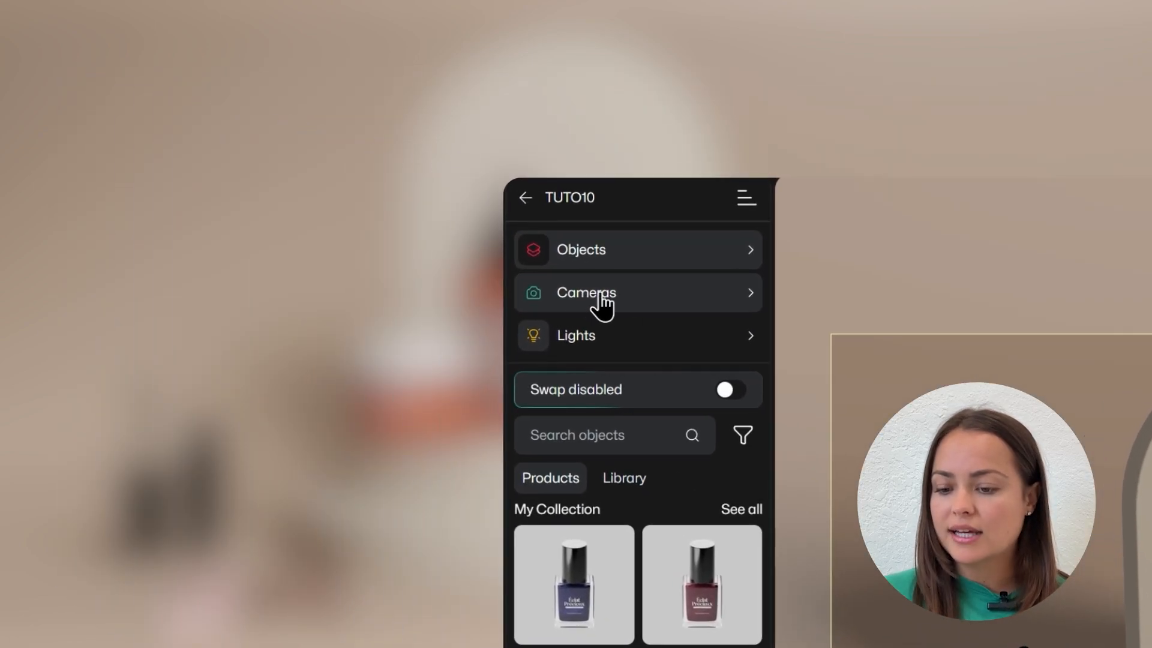
Switch the scene to the default Advance camera and frame the podium and products more closely
left_click(600, 294)
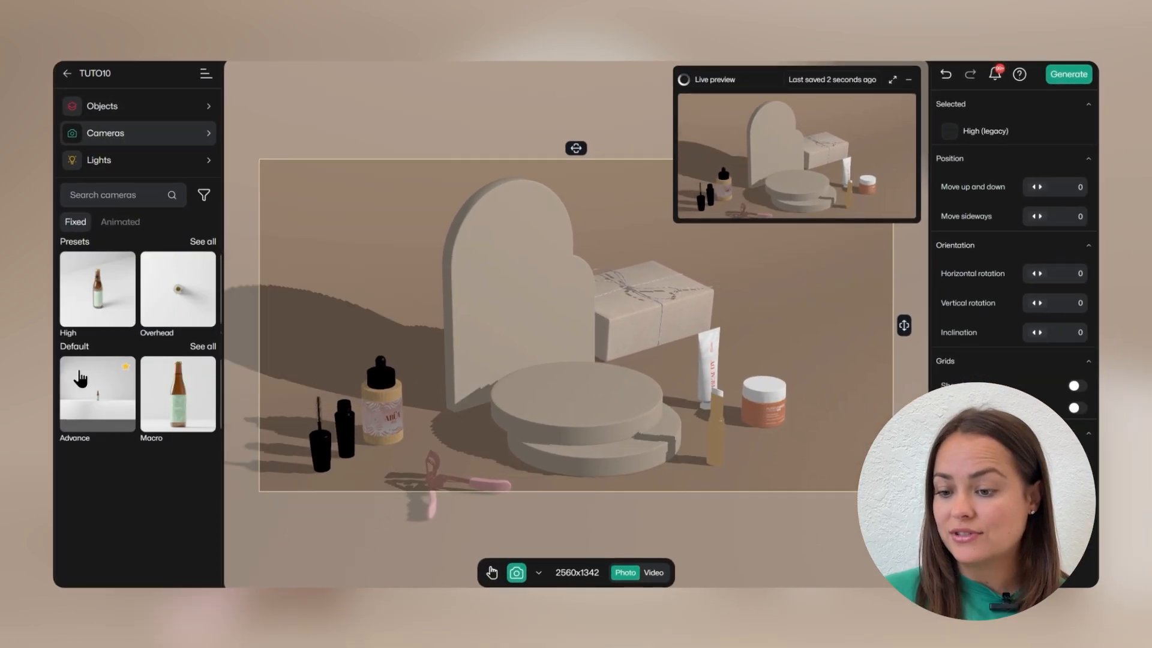
left_click(80, 377)
left_click(97, 390)
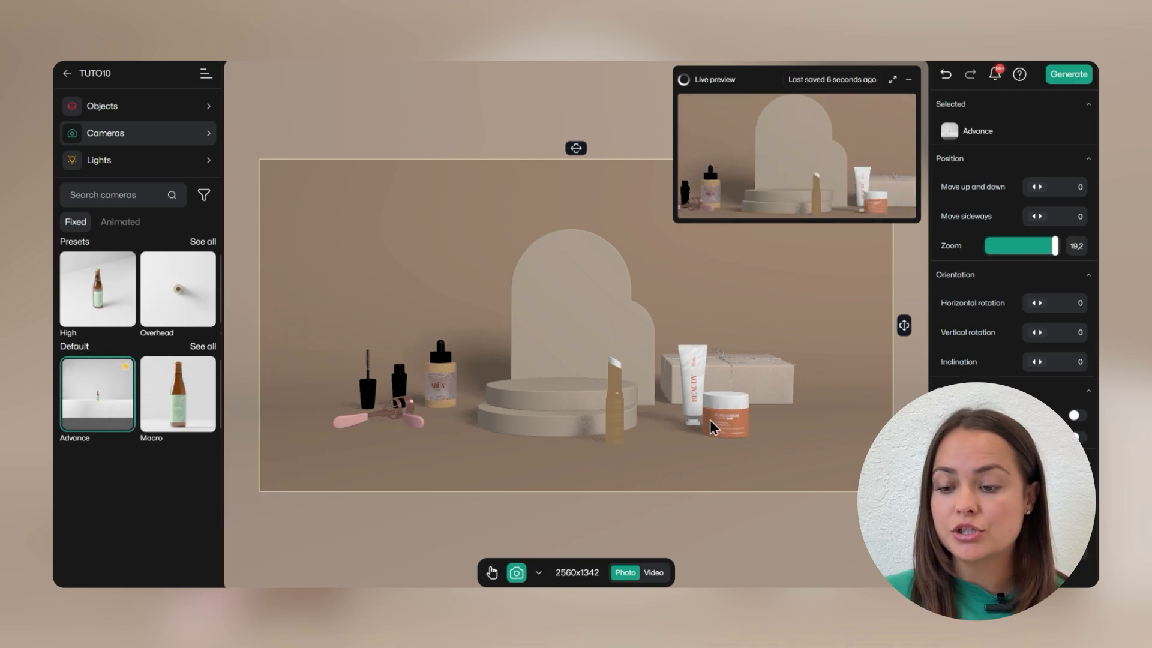
scroll(711, 427, "up", 1)
scroll(699, 421, "up", 1)
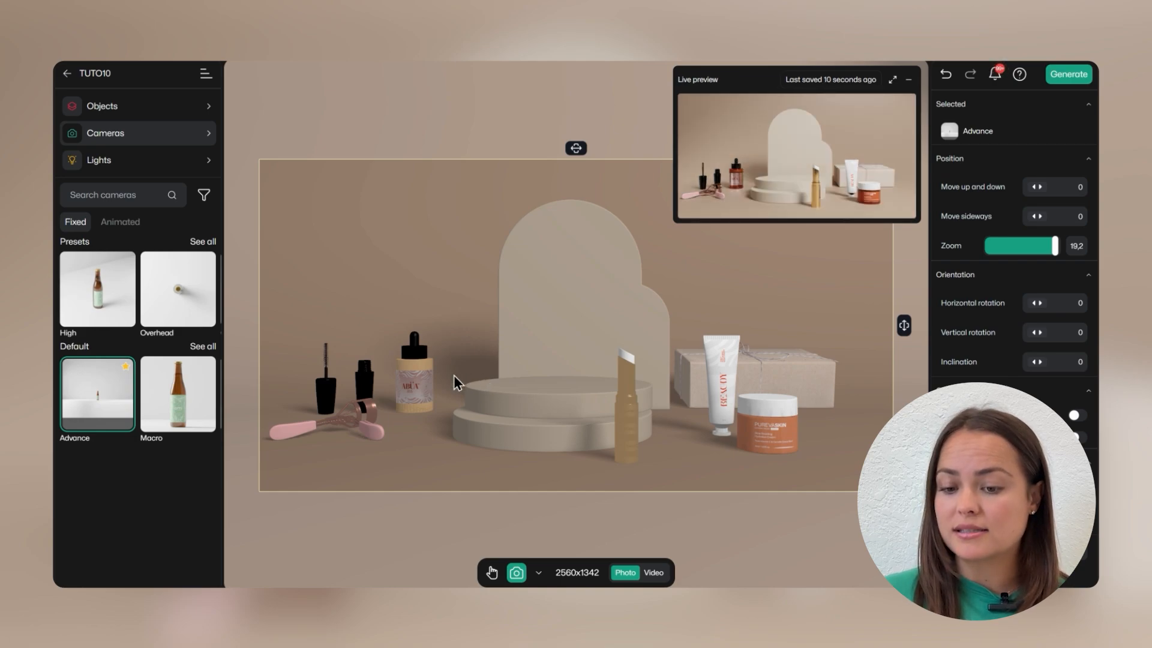
Place the serum bottle on the podium at a scale of about 0.74 and set the orange cream jar beside it
left_click(415, 380)
left_click_drag(415, 380, 555, 382)
left_click_drag(995, 330, 998, 330)
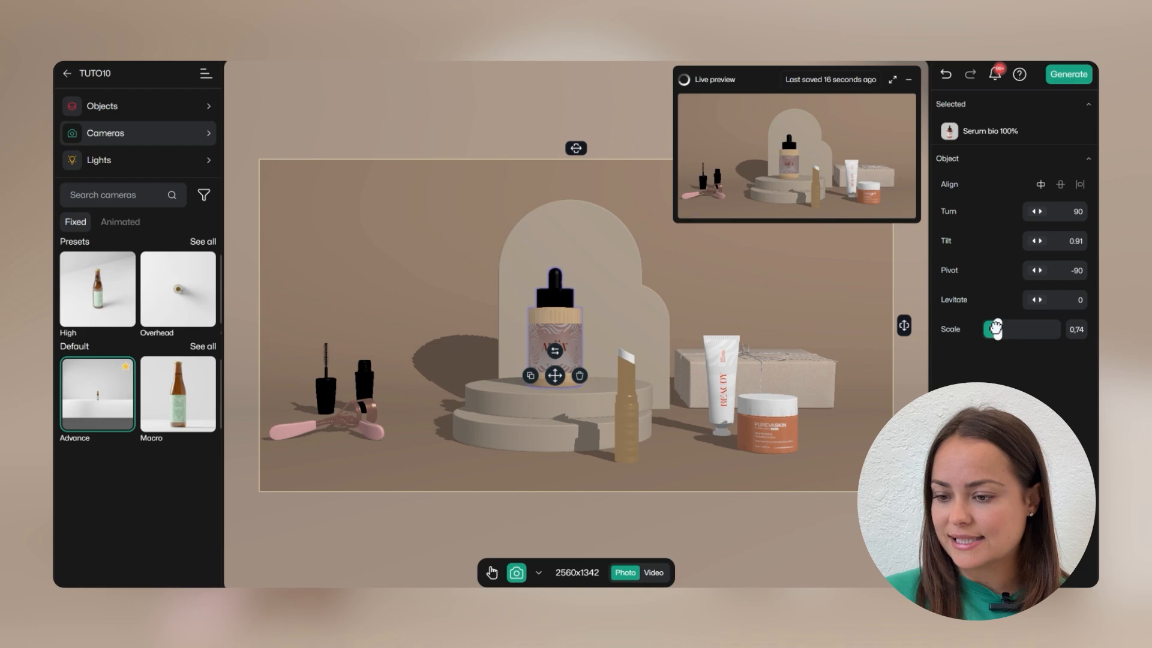
left_click_drag(751, 432, 514, 376)
Move the lipstick onto the podium beside the serum and lay it down with tilt 90, pivot -32 and scale 0.51
left_click(626, 414)
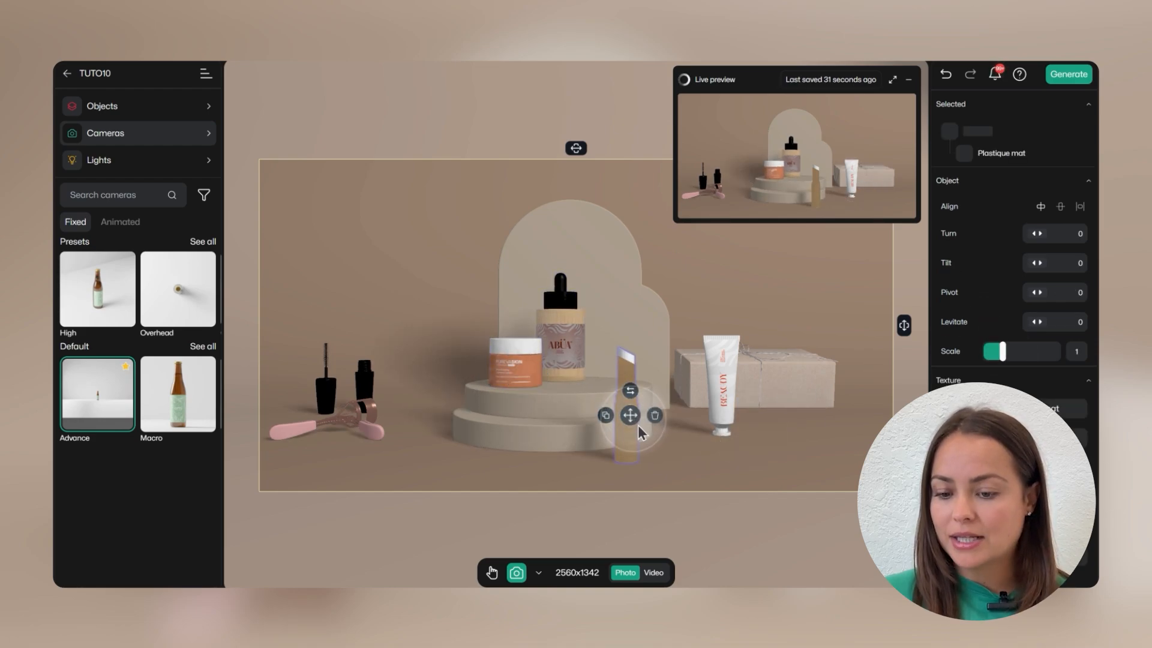
left_click_drag(627, 414, 608, 375)
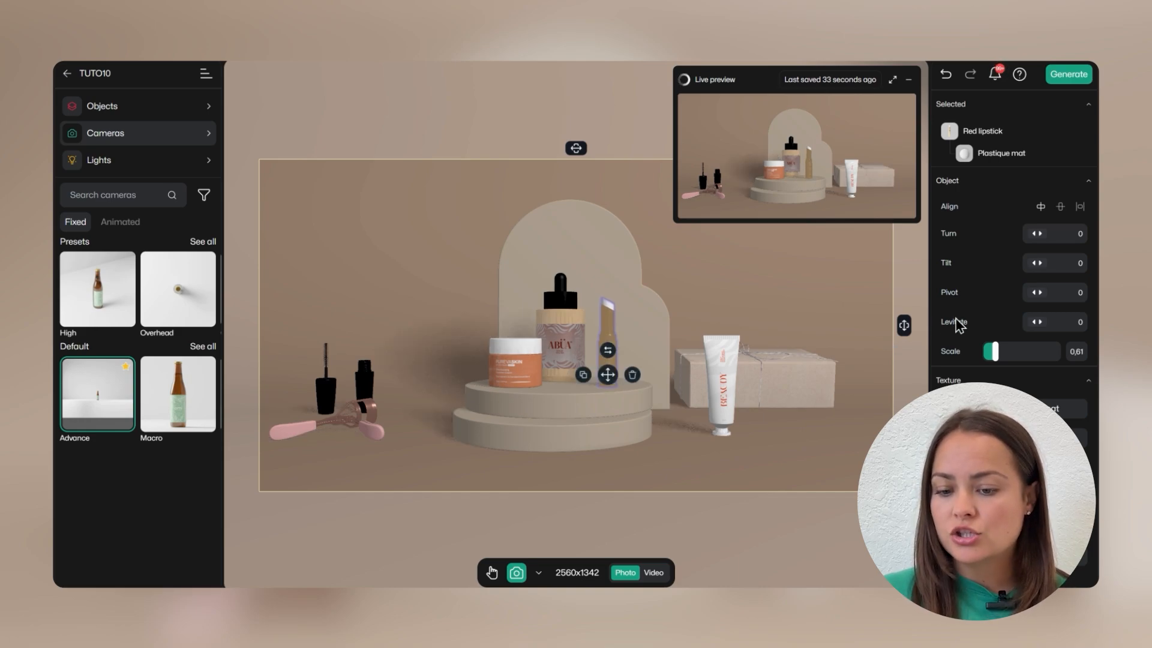
left_click_drag(1033, 267, 227, 284)
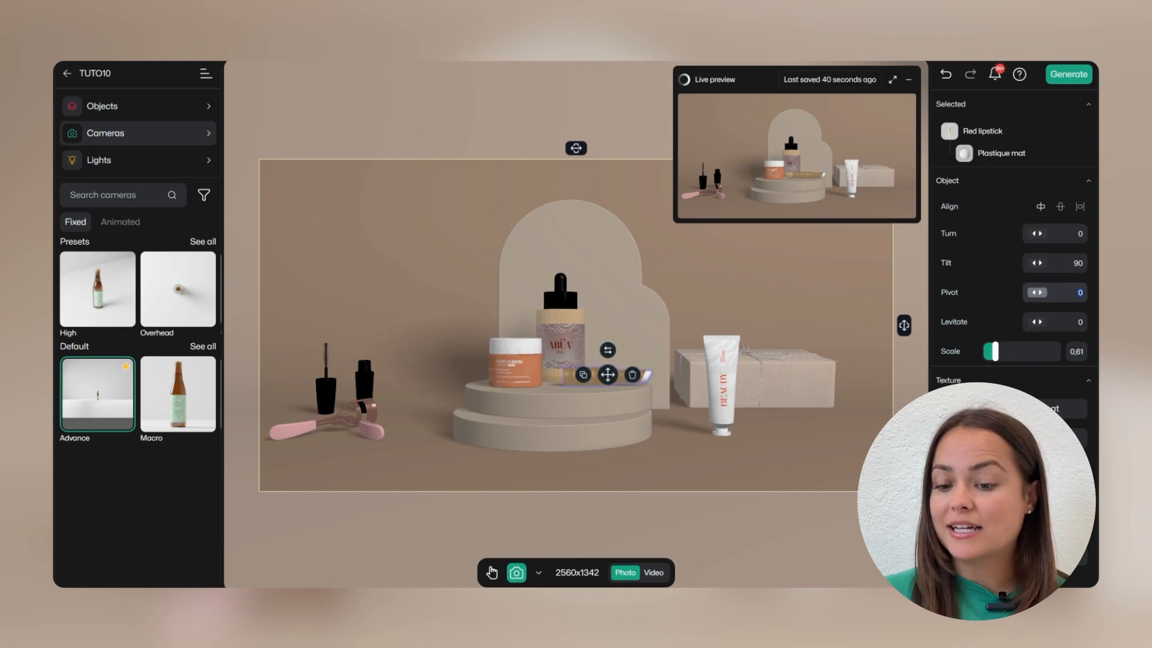
left_click_drag(1044, 303, 943, 309)
left_click_drag(992, 347, 990, 348)
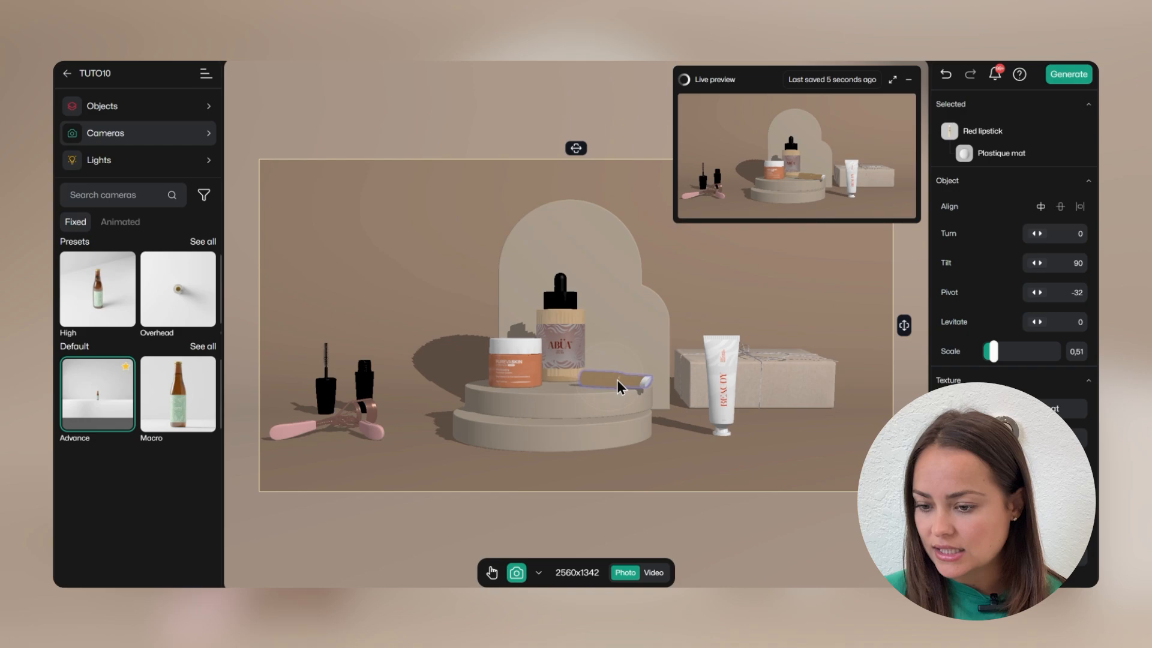
Move the white cream tube forward next to the podium and bring the gift box forward behind the tube
left_click(722, 408)
left_click_drag(725, 413, 696, 440)
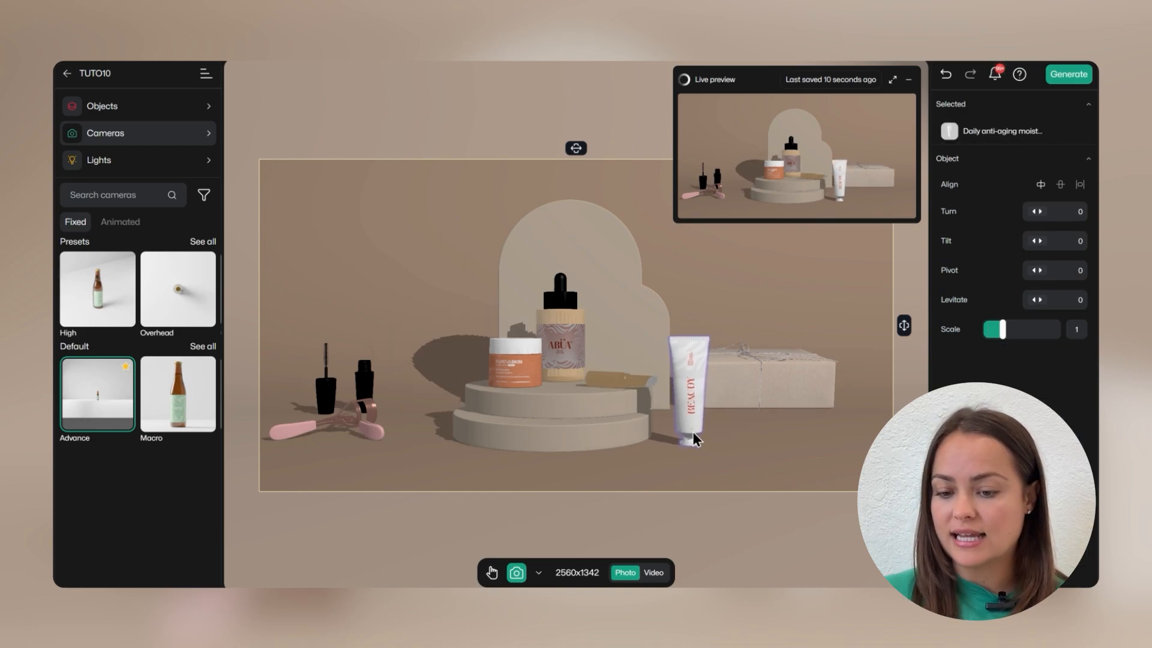
left_click(765, 397)
left_click_drag(769, 398, 774, 413)
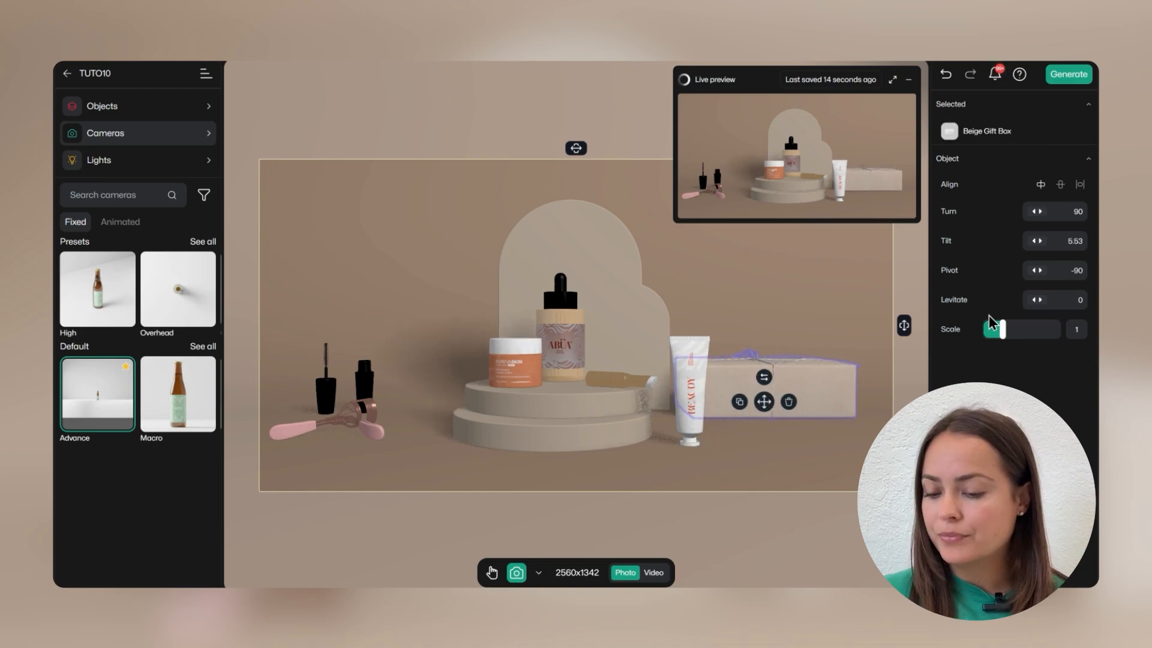
Turn, enlarge and lower the gift box with pivot 49, scale 1.35 and levitate -117
left_click_drag(1036, 270, 1116, 271)
left_click_drag(1002, 326, 1010, 328)
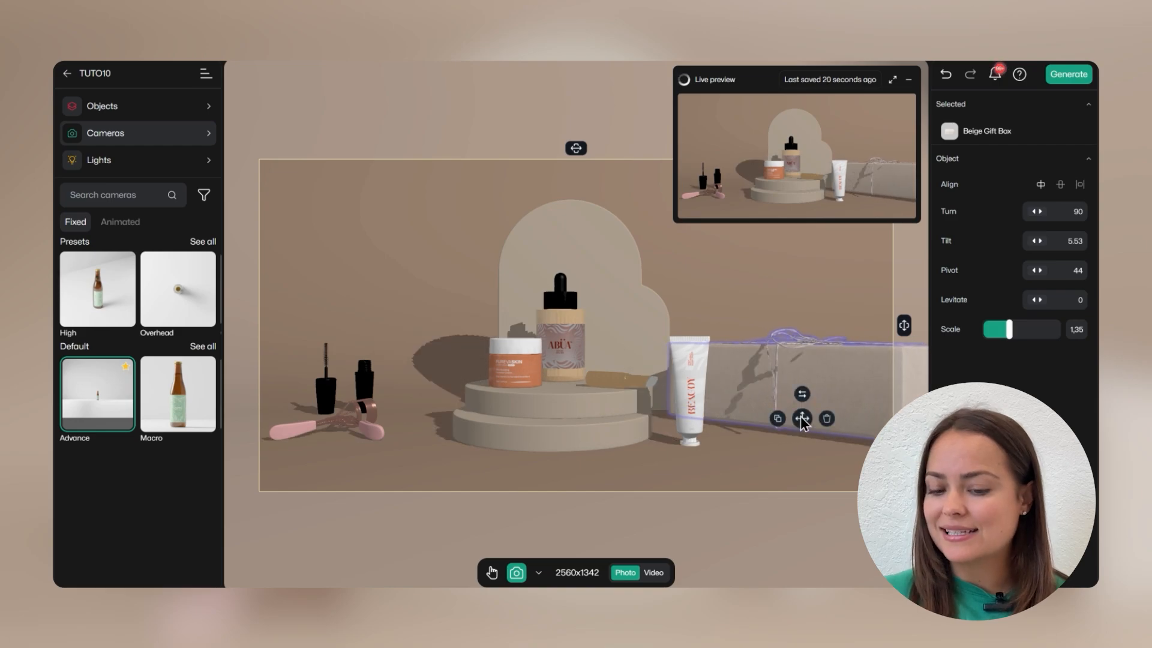
left_click_drag(1036, 271, 1022, 304)
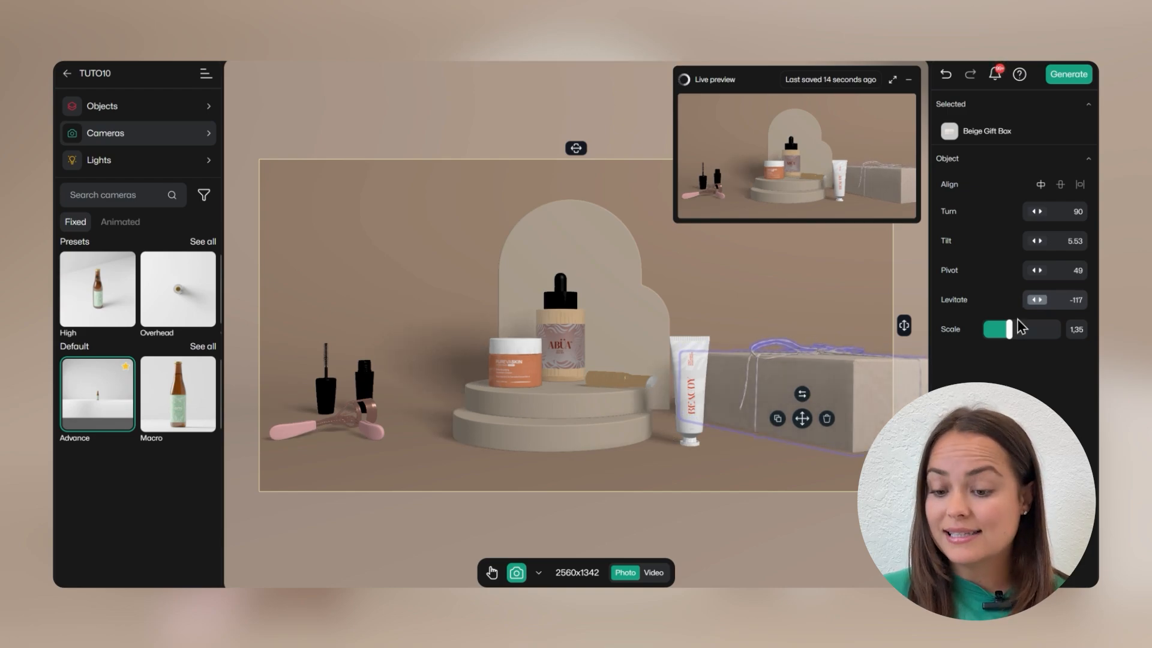
Move the pink eyelash curler forward and closer to the podium, and set its pivot to about -95
left_click(384, 414)
left_click(360, 425)
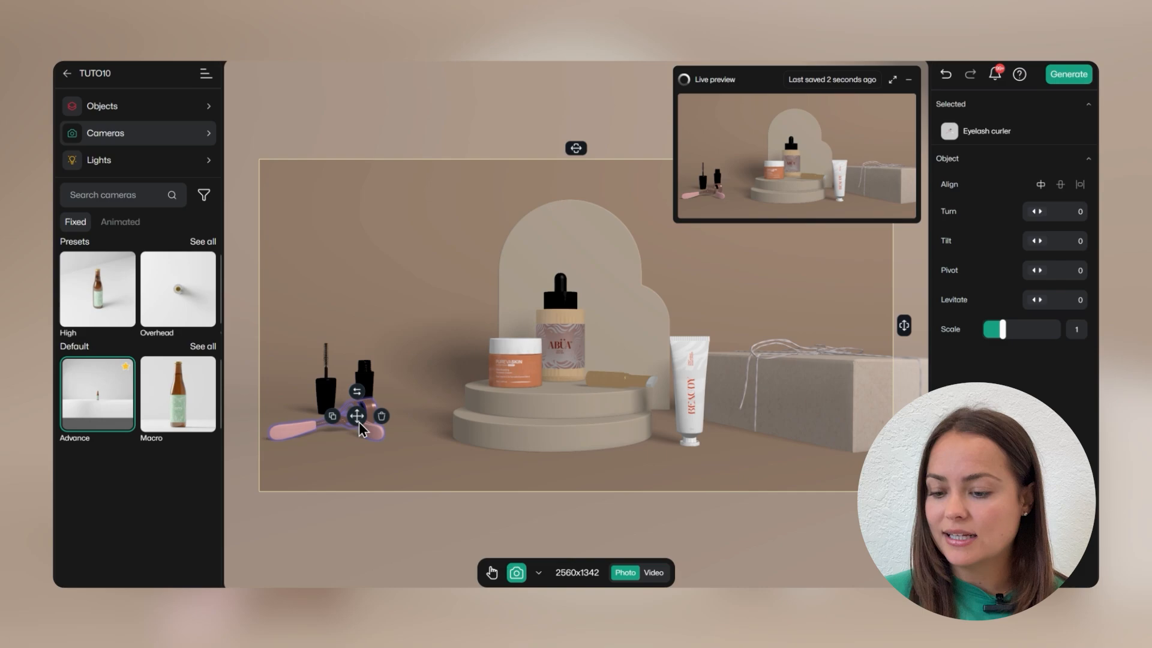
left_click_drag(360, 425, 389, 445)
left_click_drag(1036, 270, 907, 280)
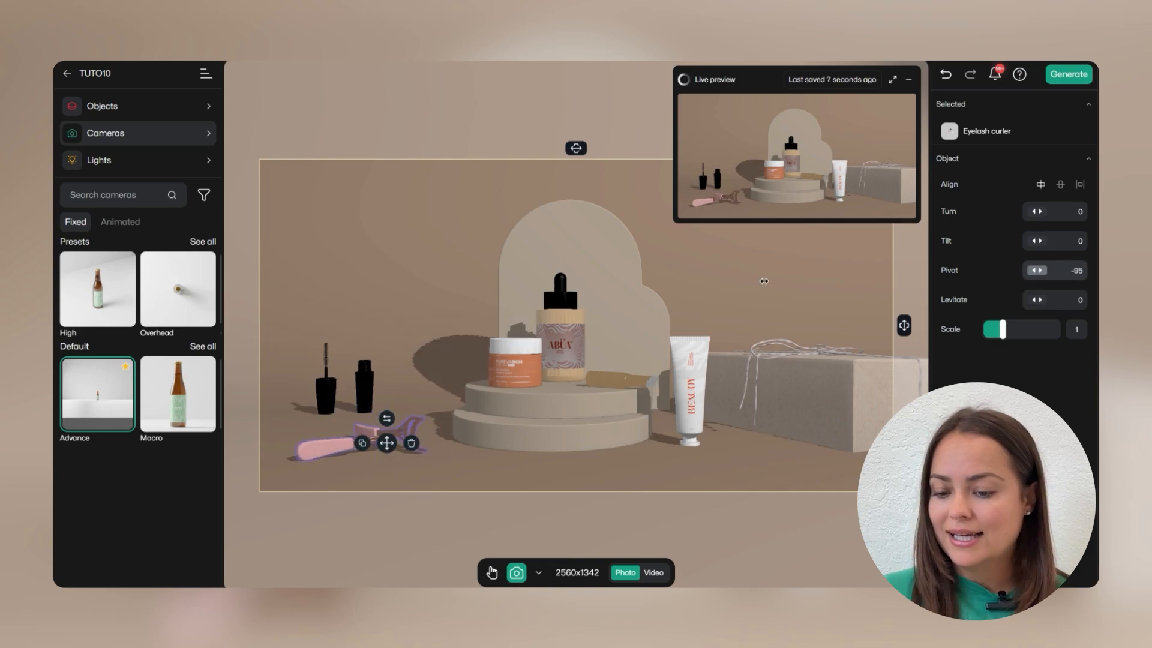
left_click(391, 444)
left_click_drag(391, 443, 398, 445)
Move the mascara cap and the mascara brush closer to the podium, standing together just behind the eyelash curler
left_click_drag(369, 405, 396, 417)
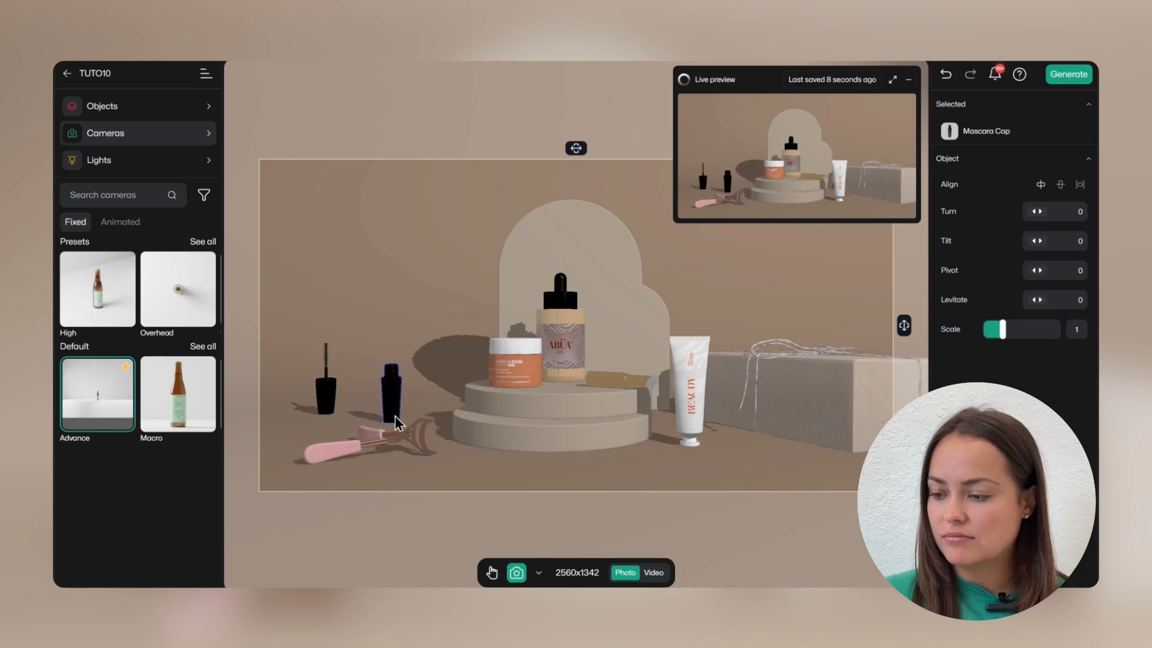
left_click(329, 408)
left_click_drag(324, 410, 357, 421)
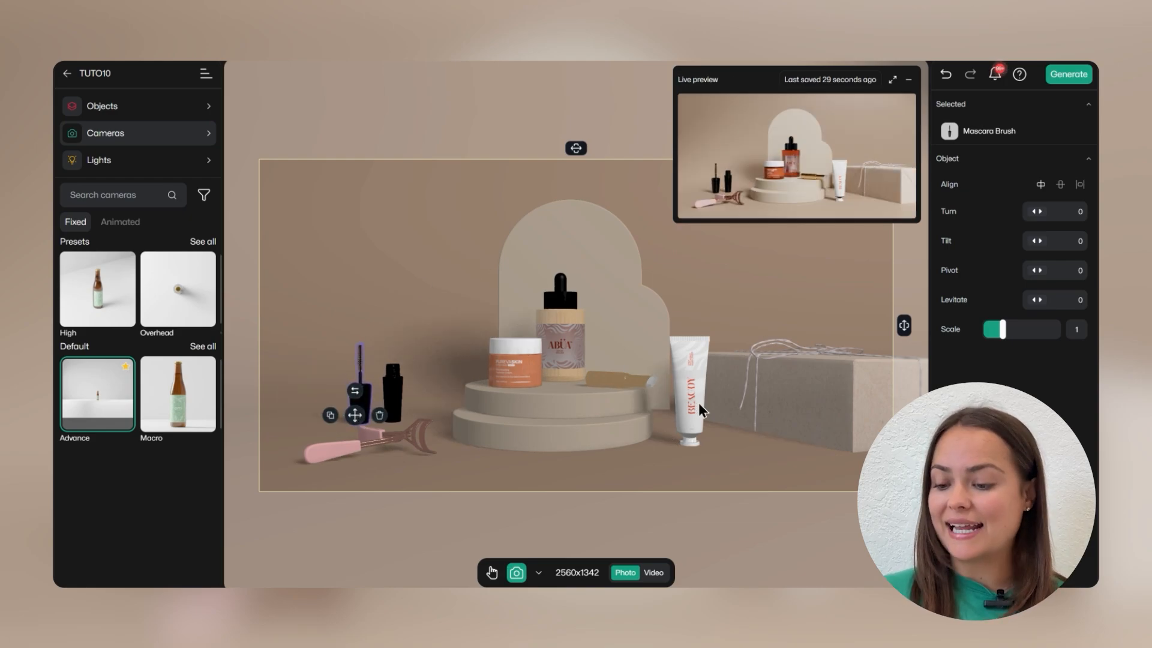
Nudge the cream tube slightly closer to the podium and shift the lipstick slightly toward the serum bottle
left_click(690, 419)
left_click_drag(697, 441, 689, 443)
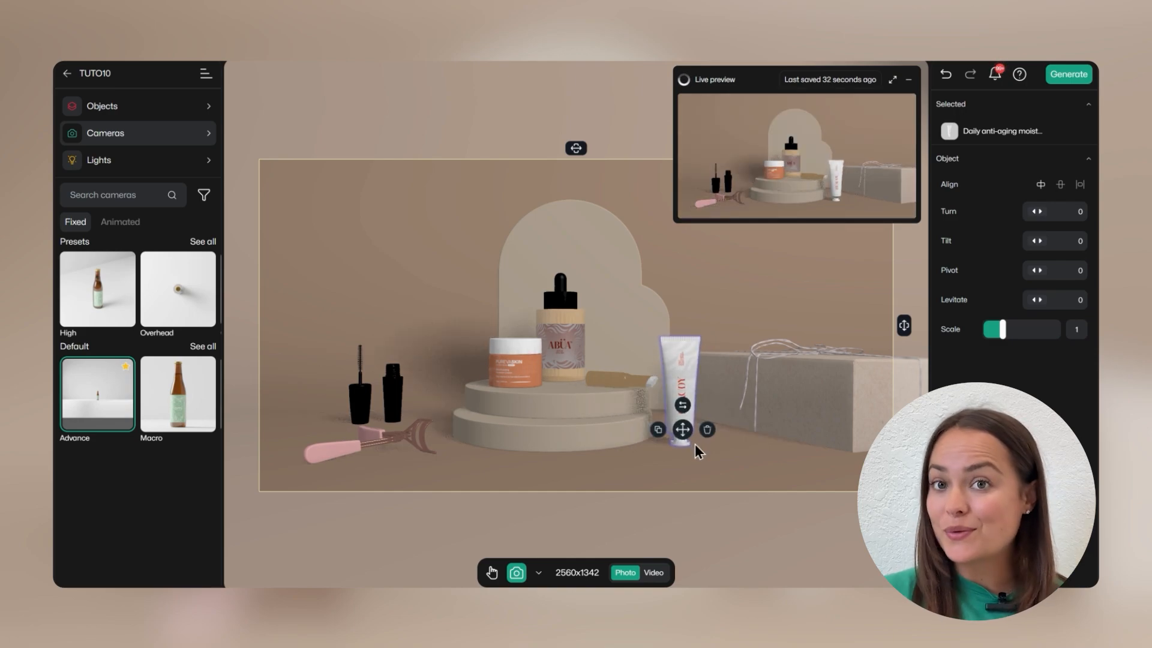
left_click(626, 393)
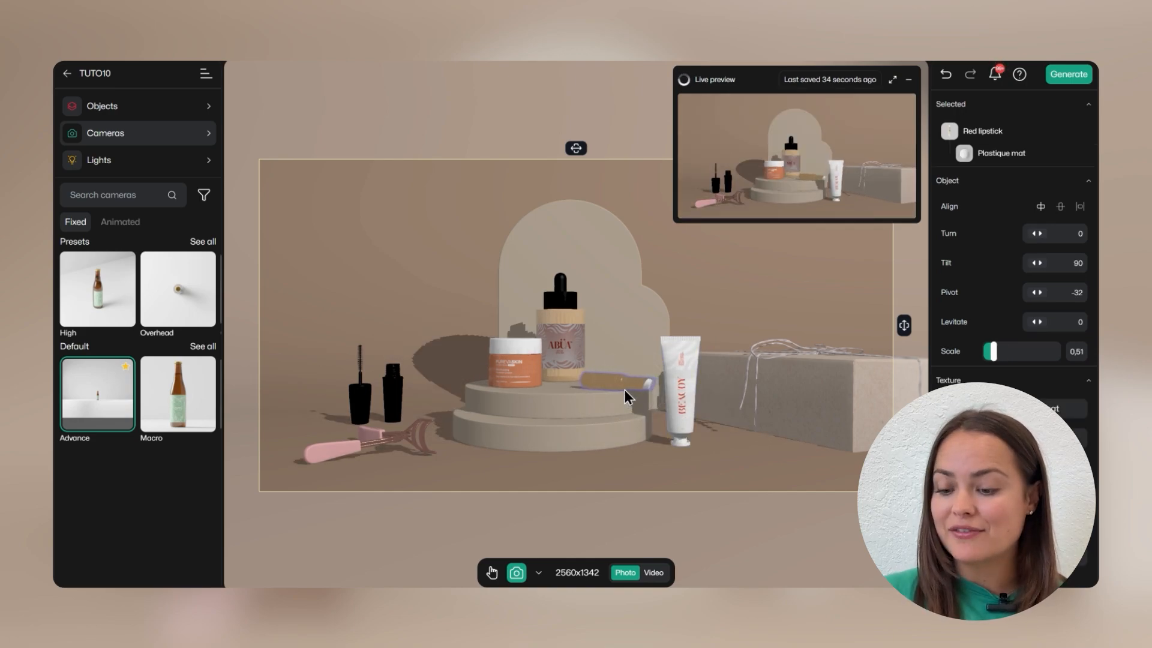
left_click_drag(625, 390, 617, 390)
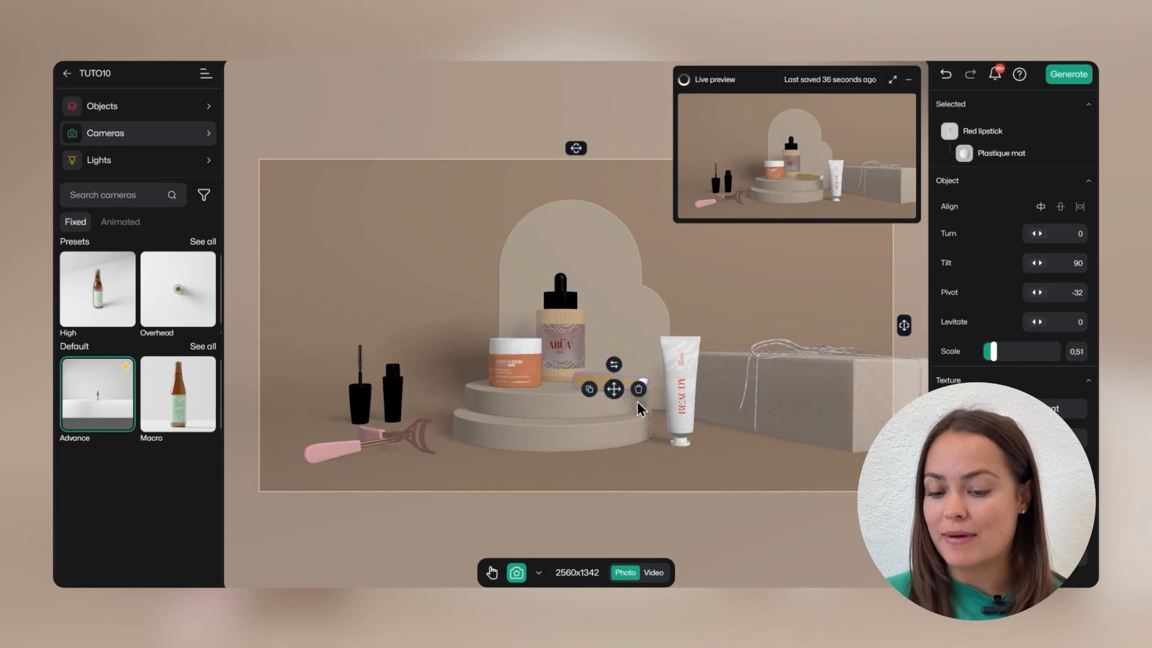
left_click(720, 293)
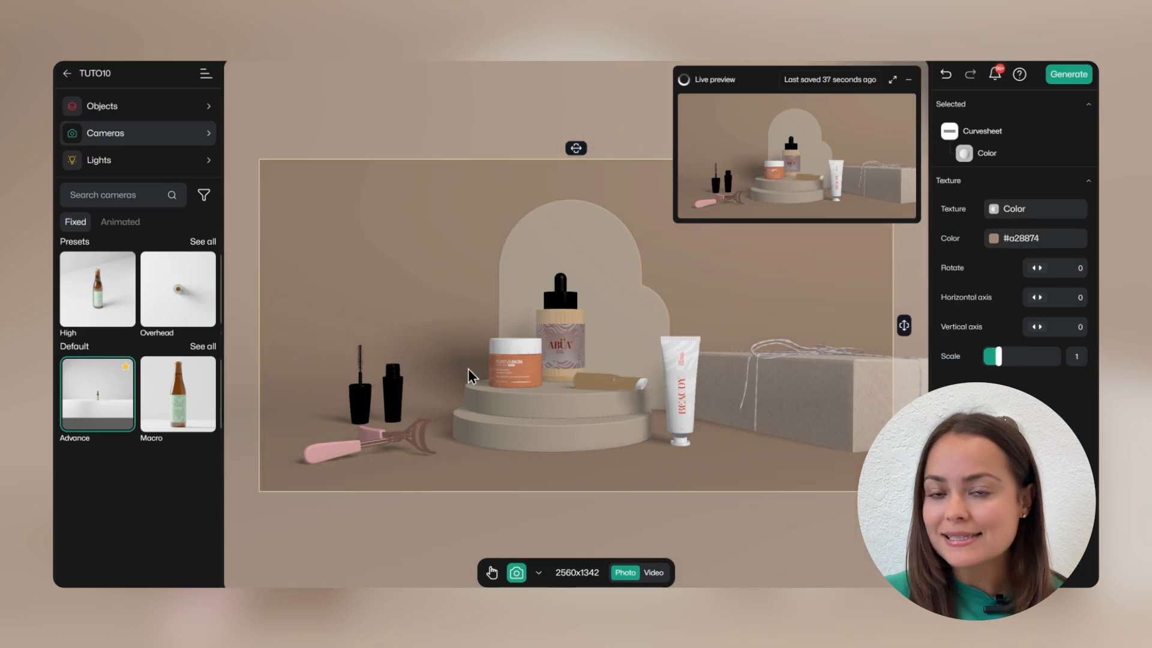